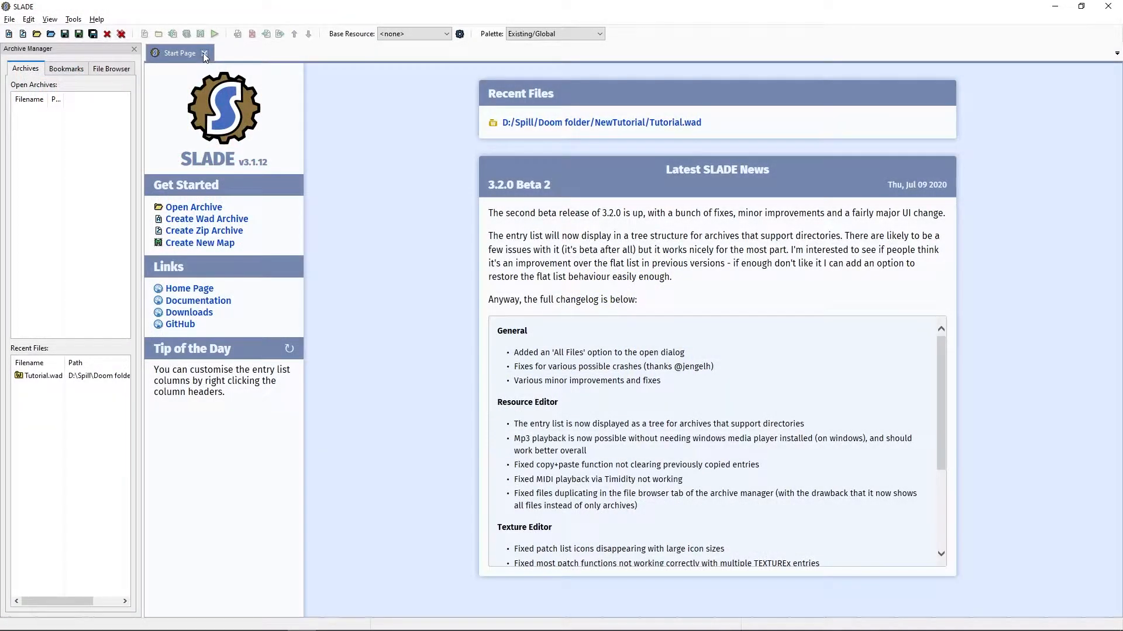
Open the recent archive Tutorial.wad and inspect its MAP01 and MAP02 entries.
left_click(203, 53)
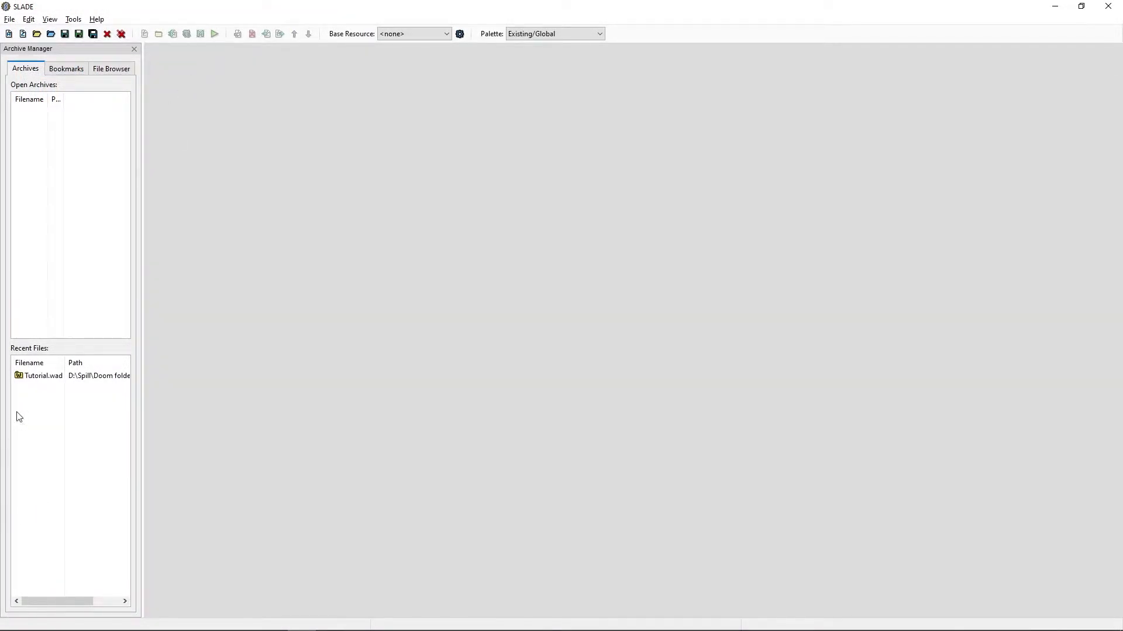
double_click(33, 378)
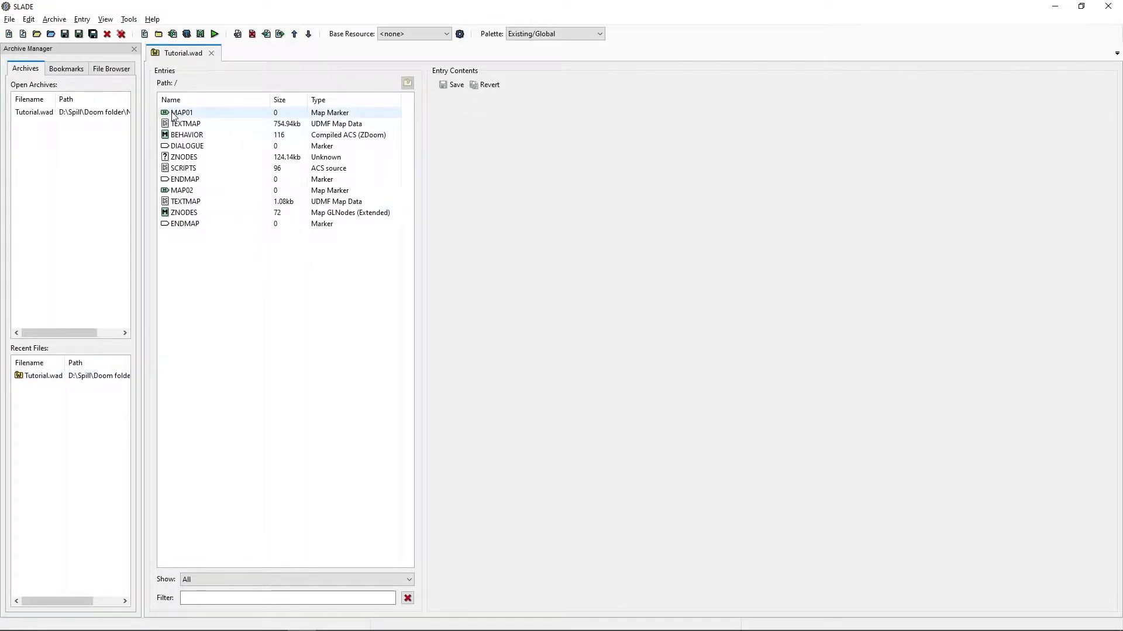
left_click(186, 123)
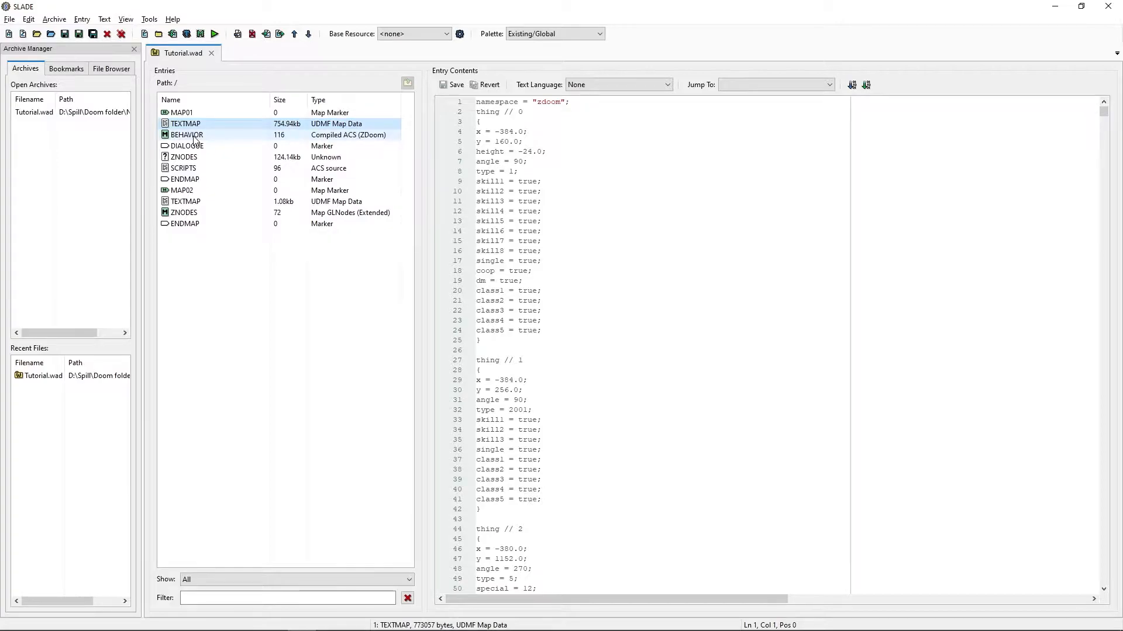
left_click(194, 138)
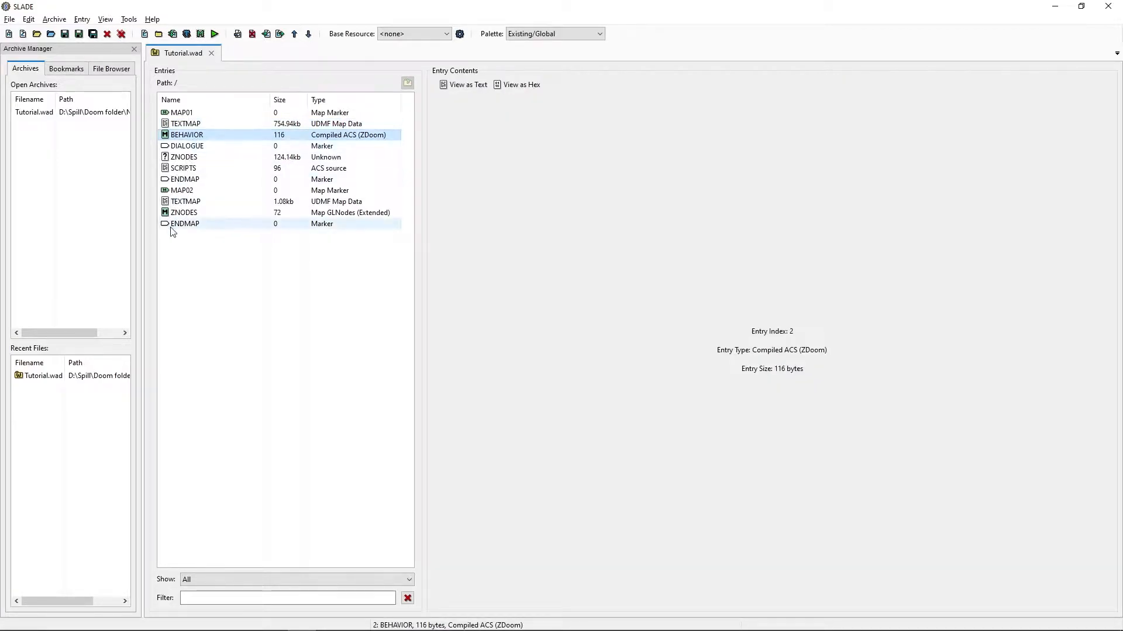
left_click(184, 182)
left_click(184, 192)
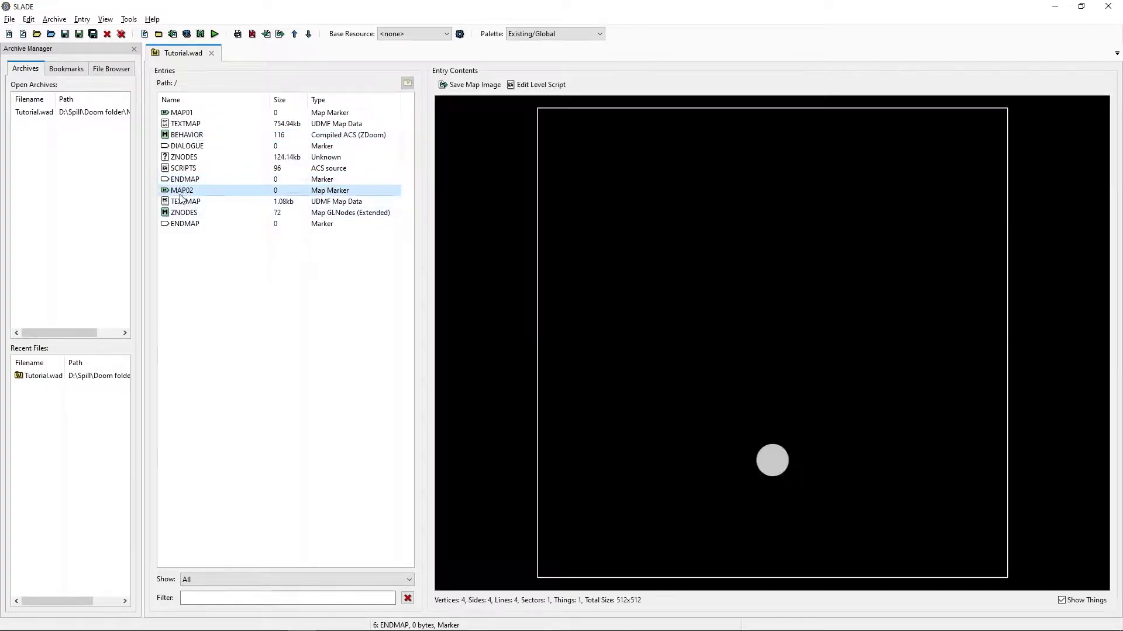
left_click(191, 239)
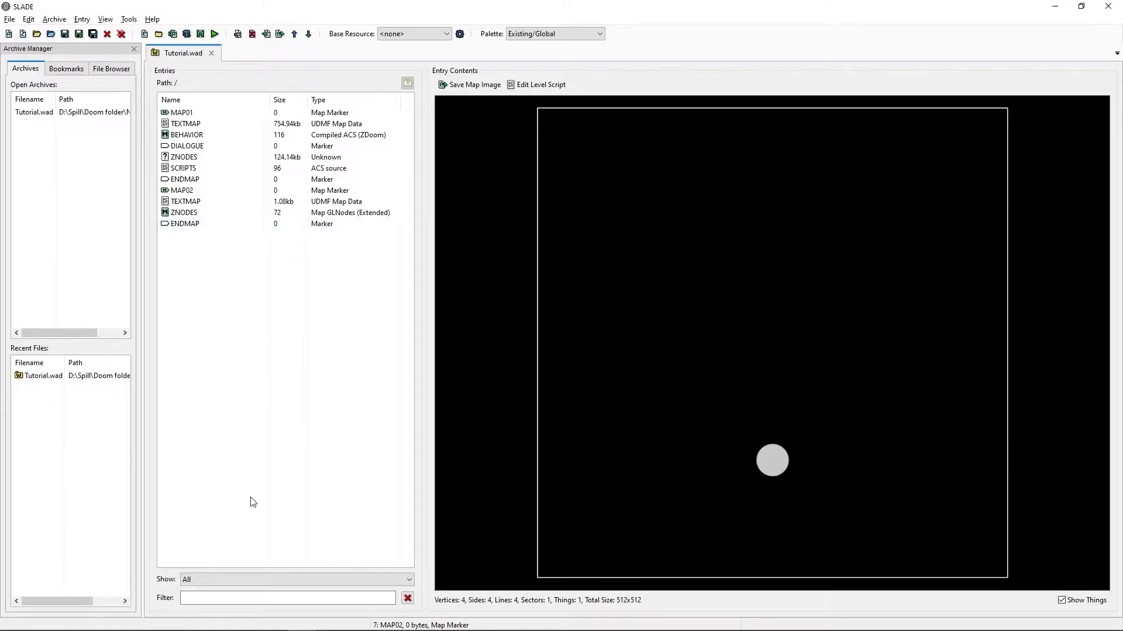
Add a new empty marker entry named StrtText to the end of the archive.
left_click(144, 34)
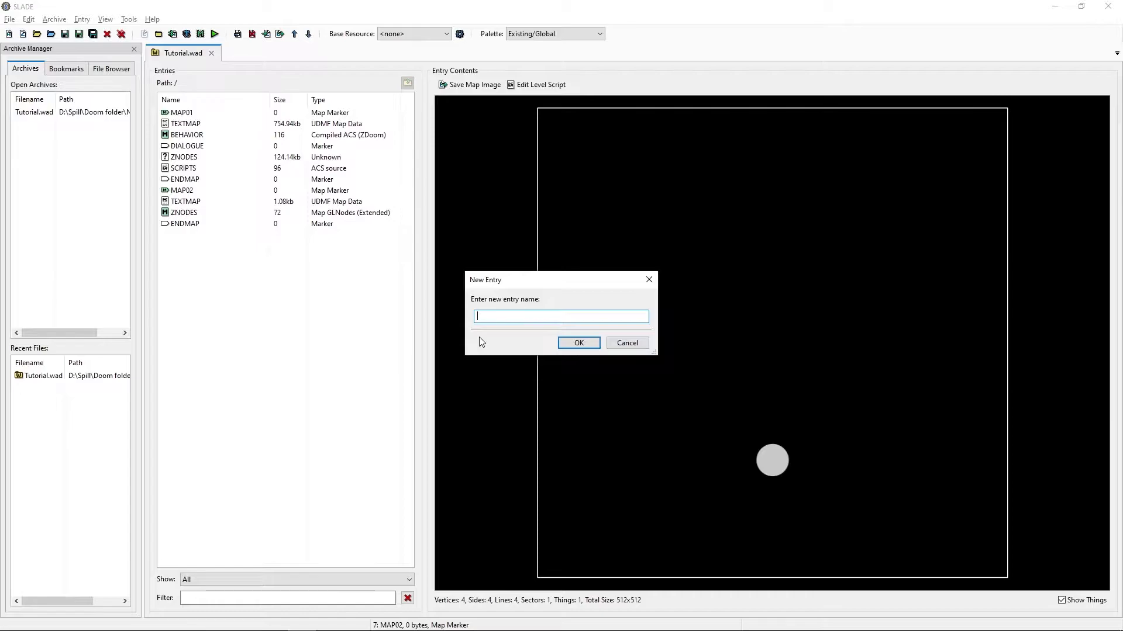
type("Star")
key("BackSpace")
key("BackSpace")
type("rtText")
left_click(578, 344)
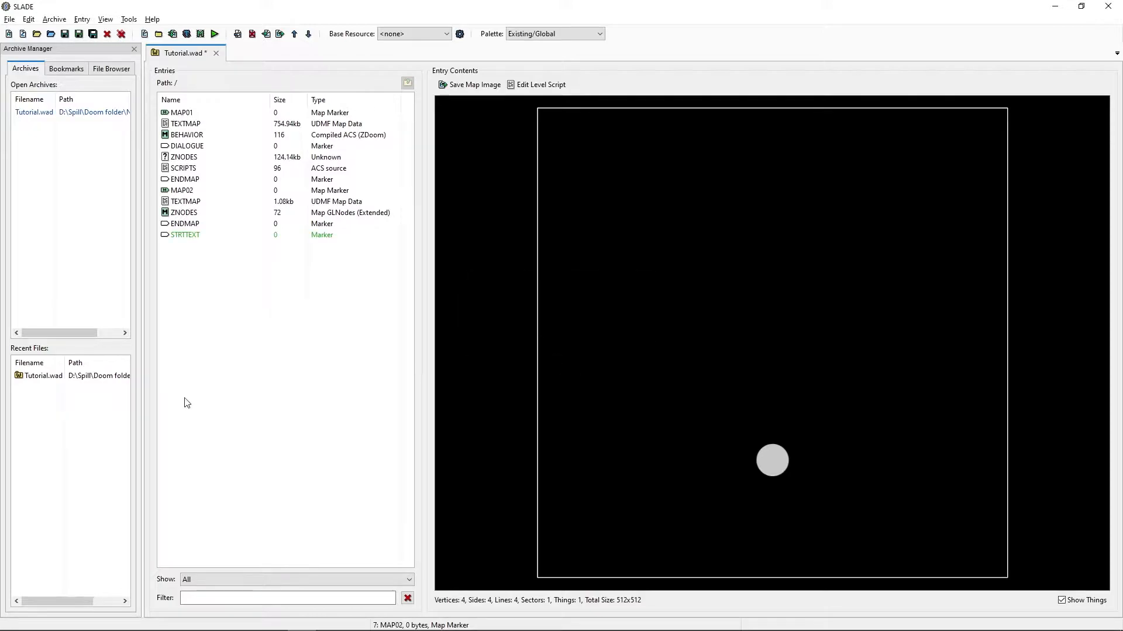
Add a second empty marker entry named EndText after STRTTEXT and save the archive.
left_click(145, 33)
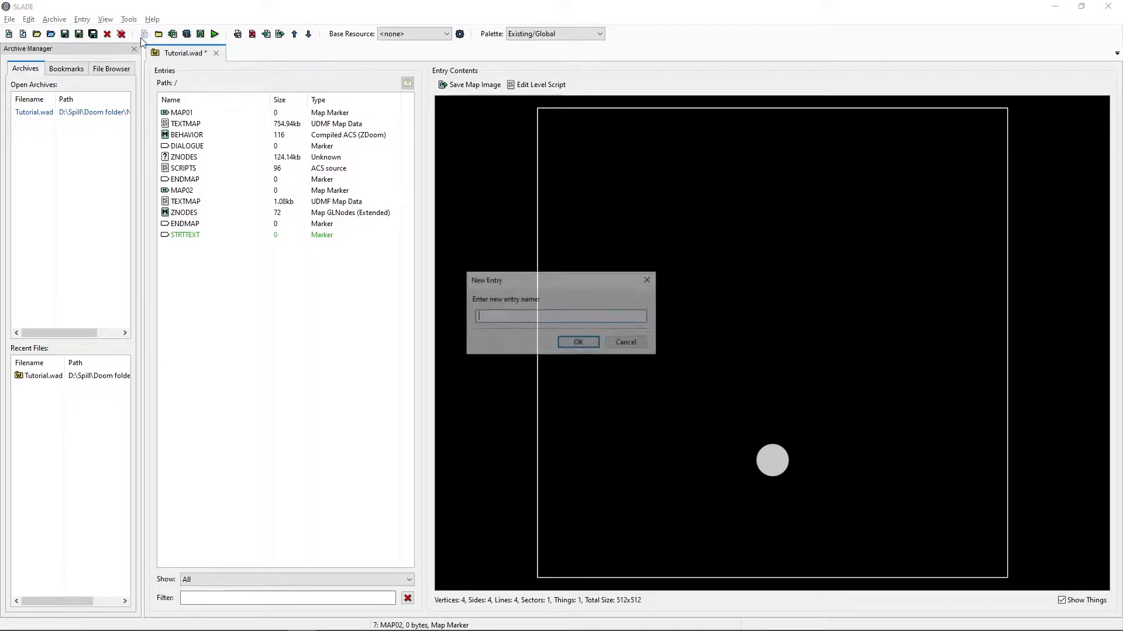
type("End")
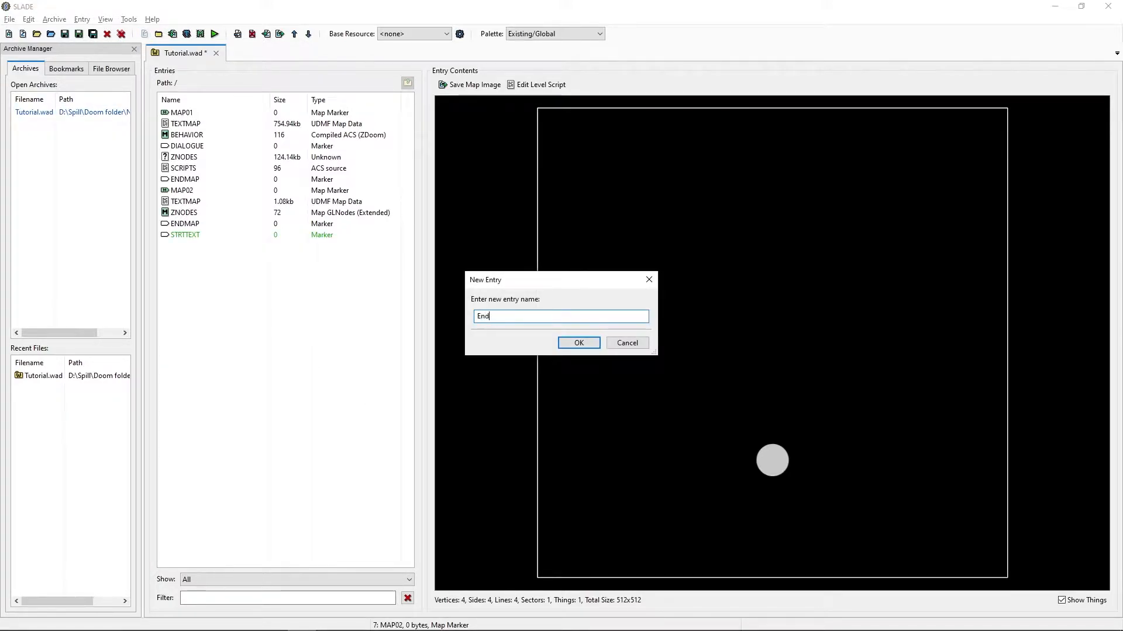
type("Text")
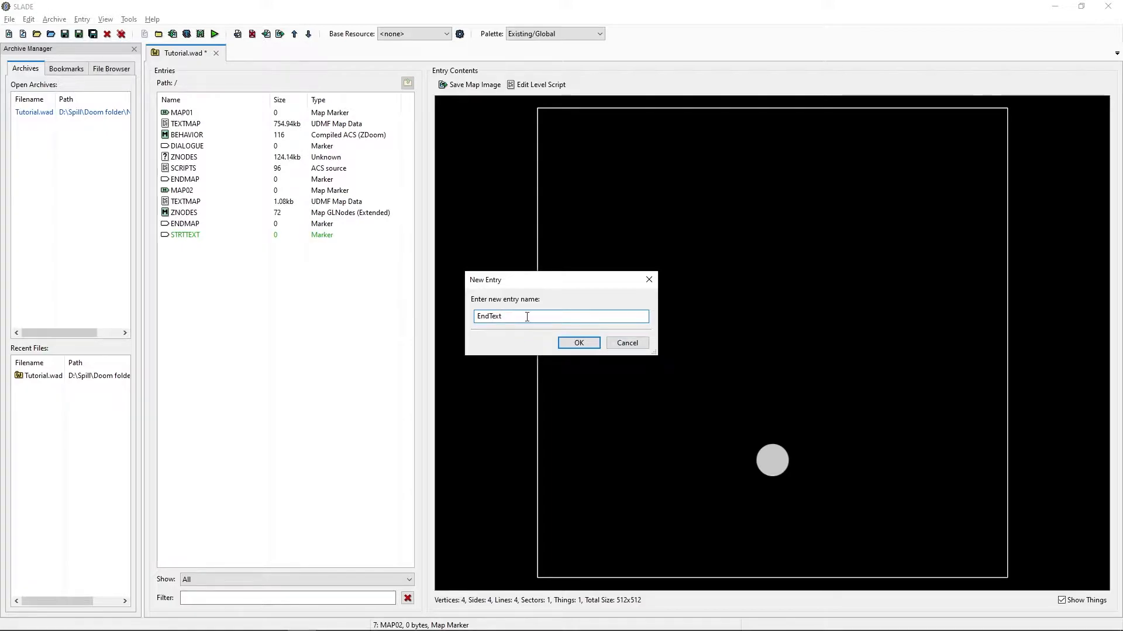
left_click(579, 343)
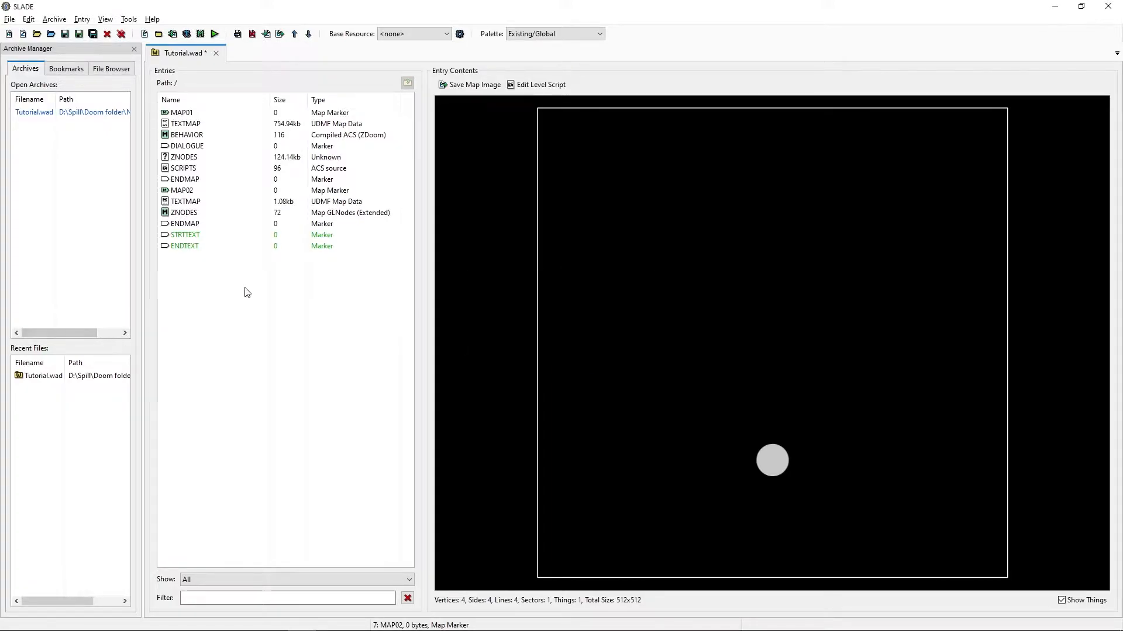
key("ctrl+s")
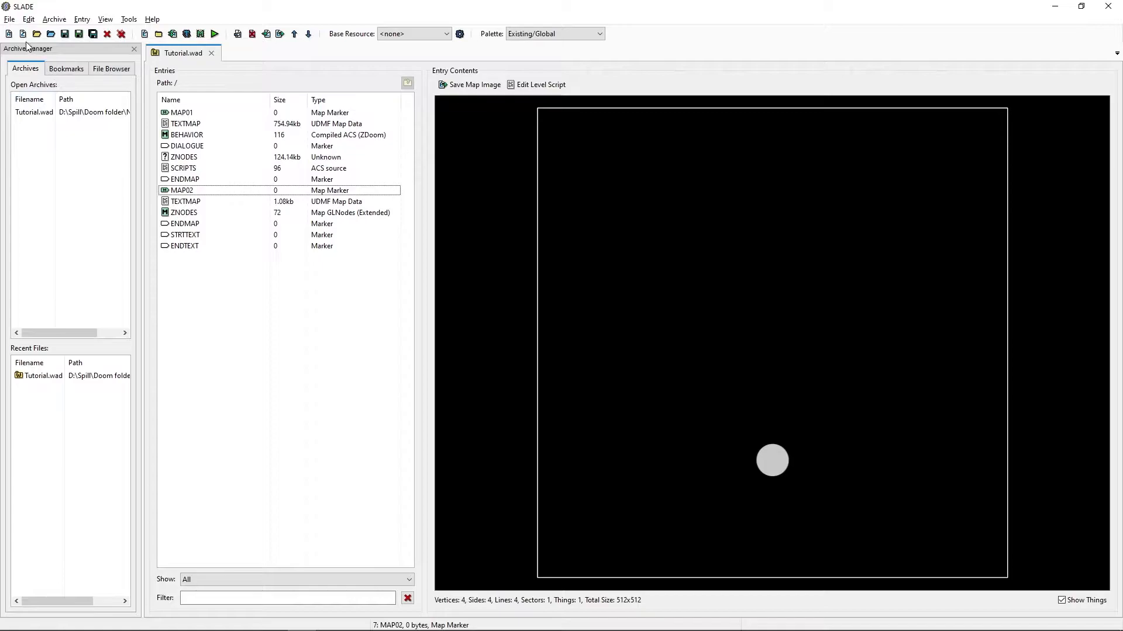
left_click(51, 20)
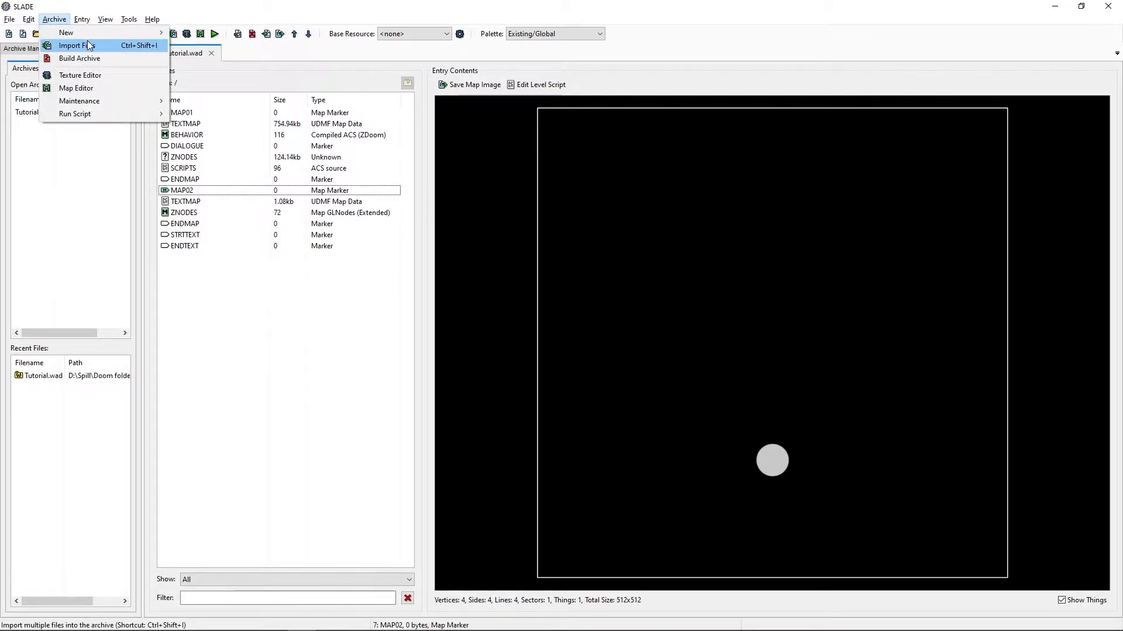
left_click(205, 314)
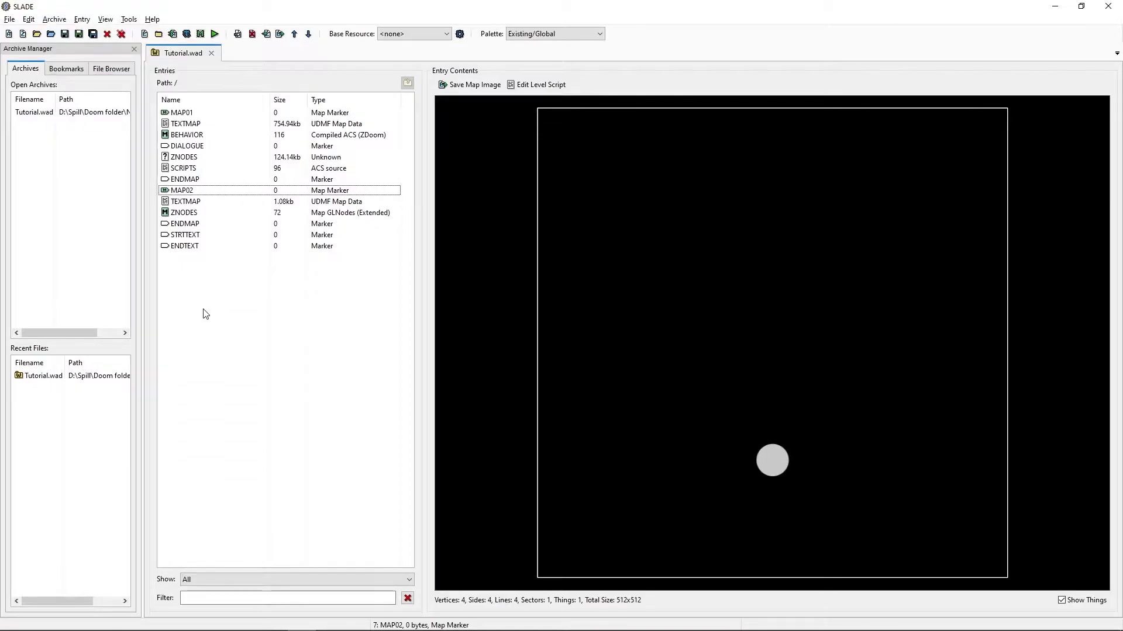
Import SKYBOX11.png from the Doom Skyboxes 01-14 folder in File Explorer into the archive.
key("alt+Tab")
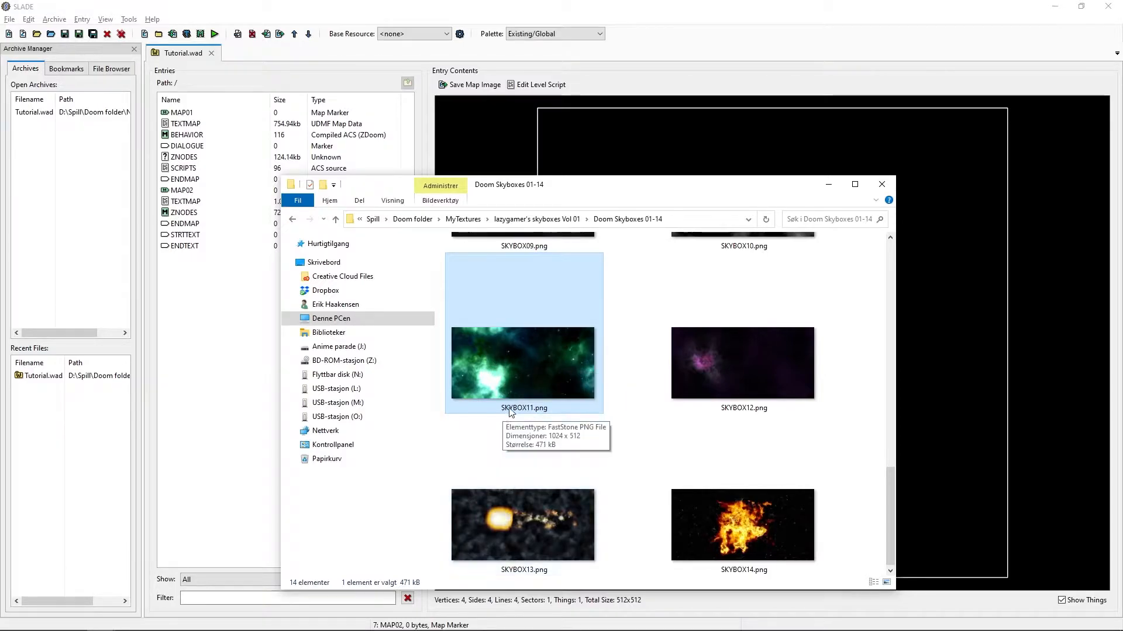
left_click_drag(519, 367, 183, 291)
left_click(194, 318)
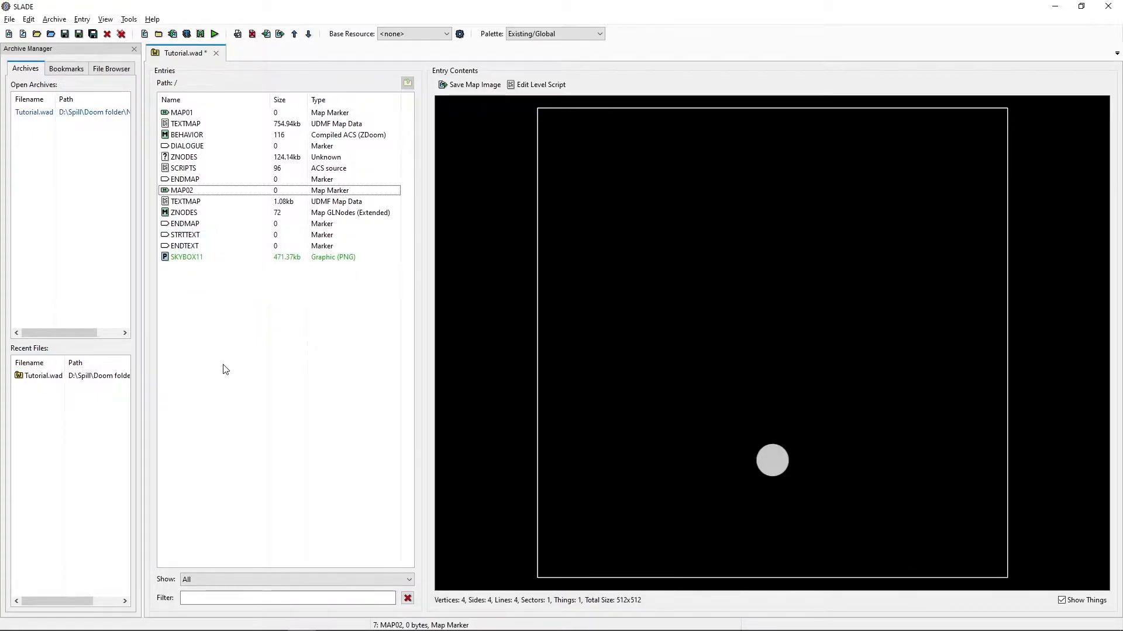
Move the SKYBOX11 entry up between the STRTTEXT and ENDTEXT markers and save the archive.
left_click(190, 261)
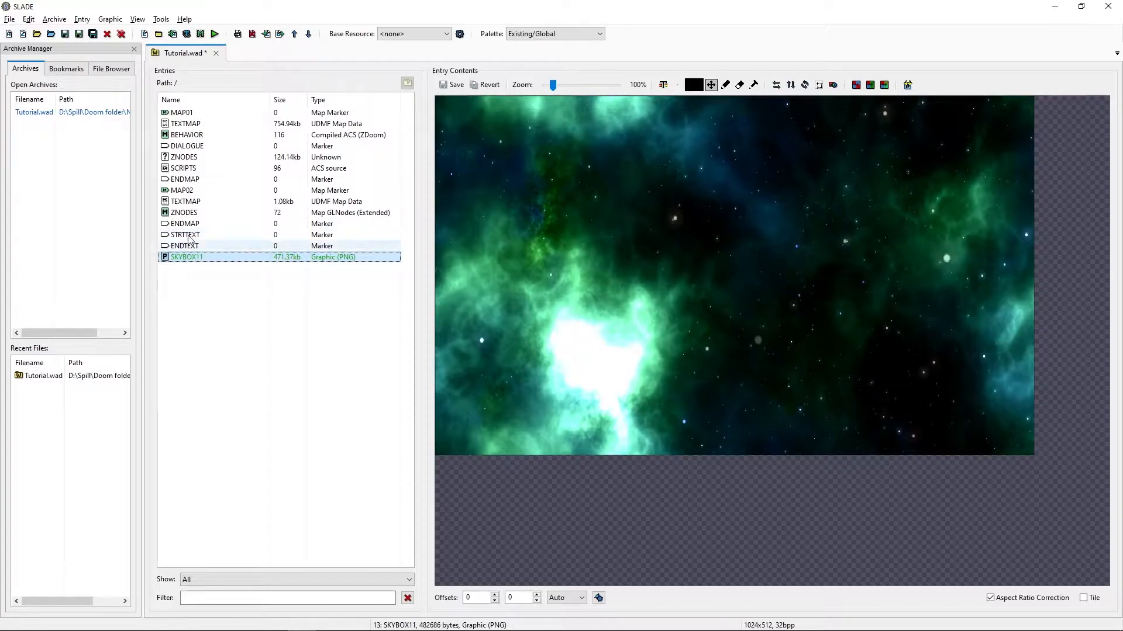
left_click(295, 35)
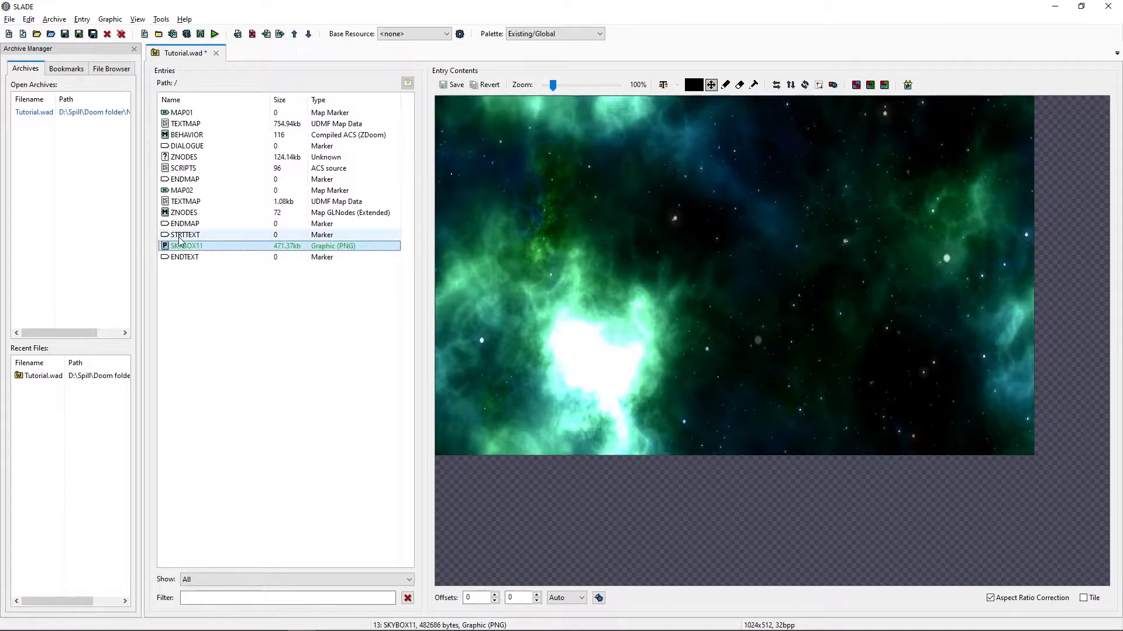
left_click(175, 234)
left_click(181, 258)
left_click(179, 234)
left_click(180, 257)
left_click(196, 296)
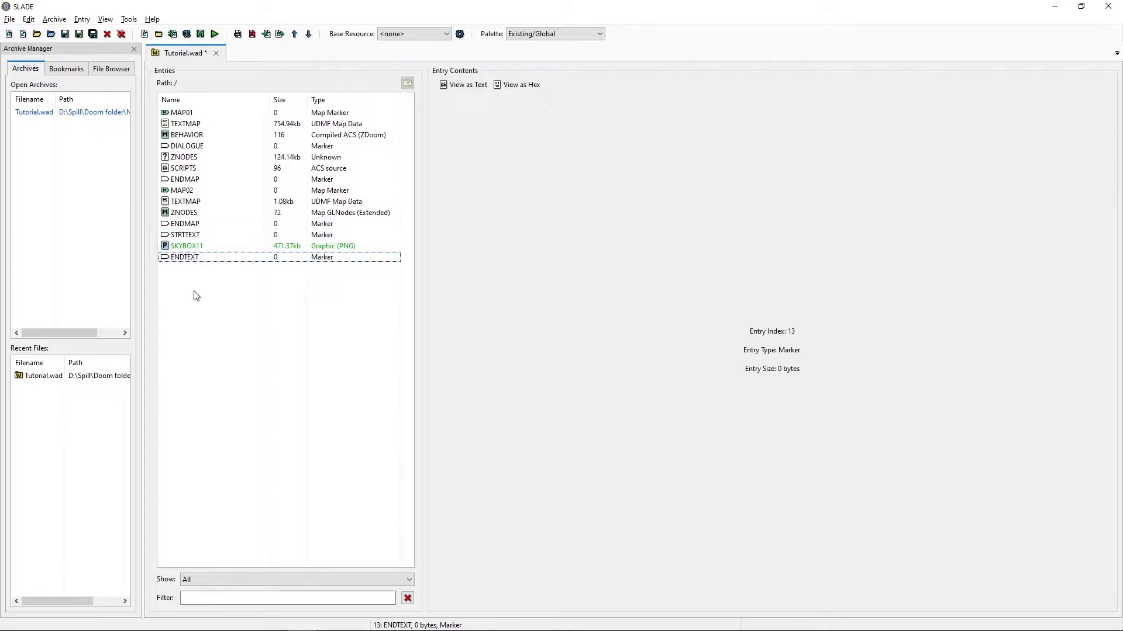
key("ctrl+s")
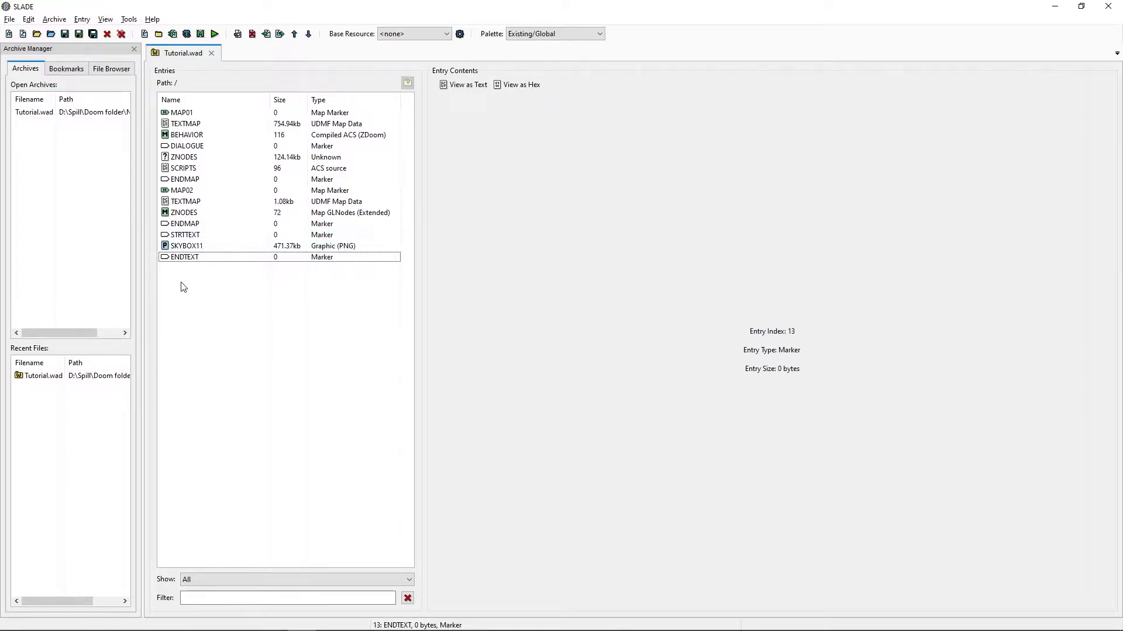
Optimize the SKYBOX11 graphic as PNG and save the archive.
right_click(187, 251)
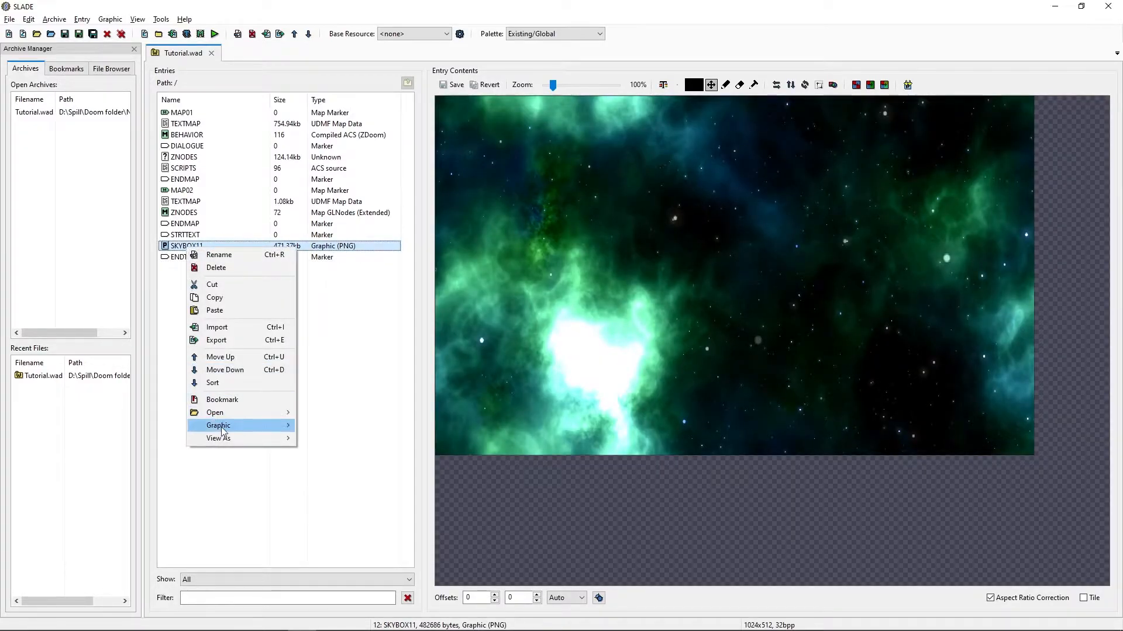
mouse_move(221, 428)
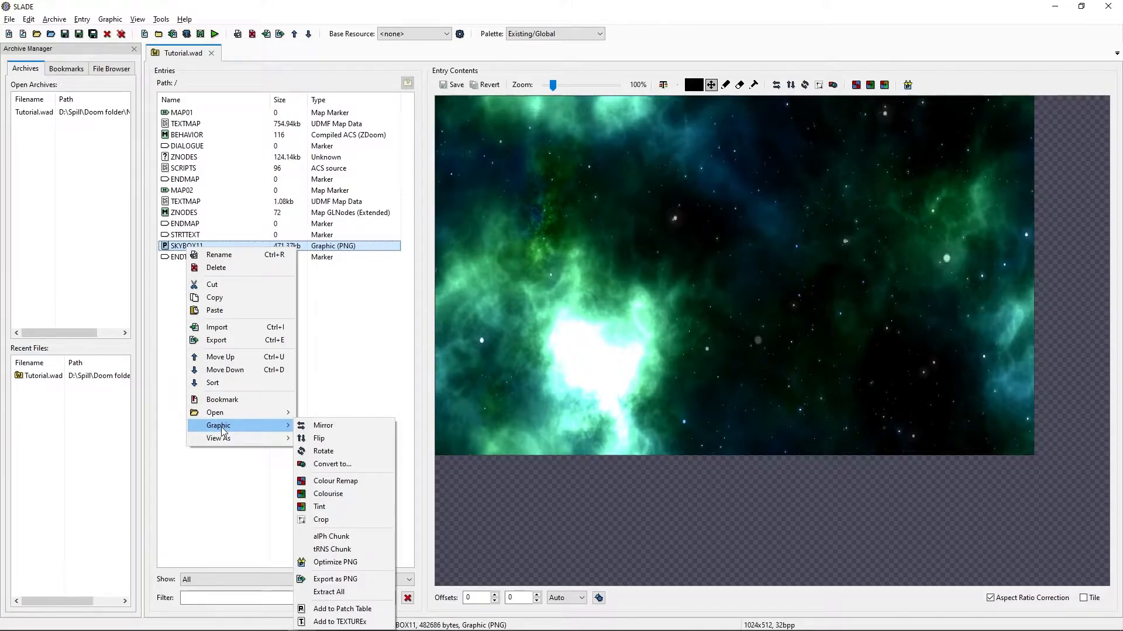
left_click(360, 561)
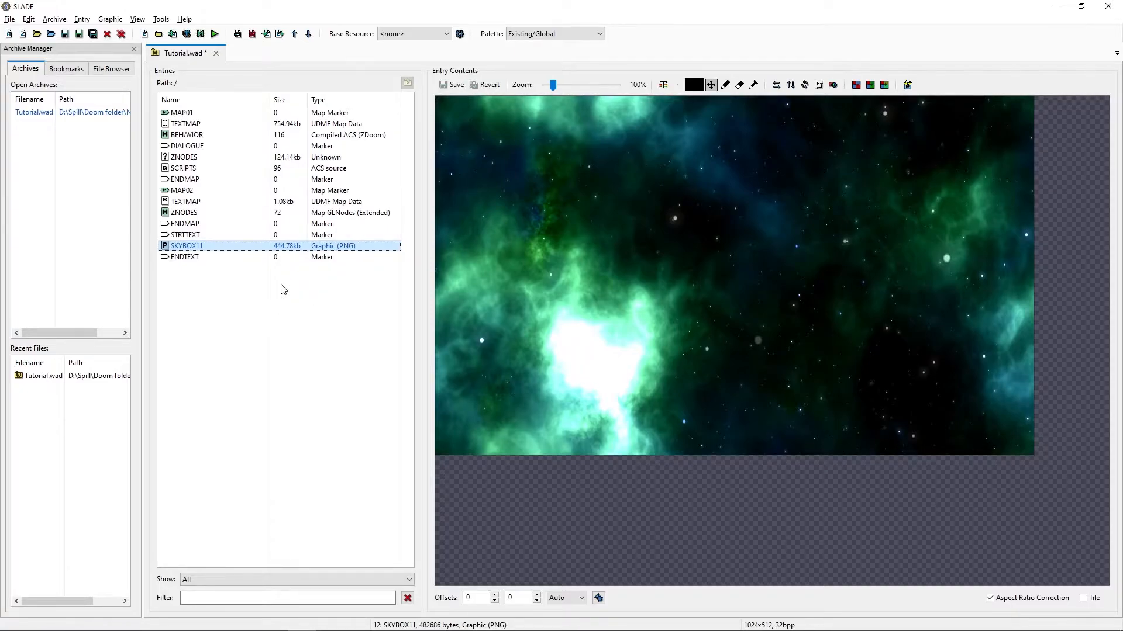
key("ctrl+s")
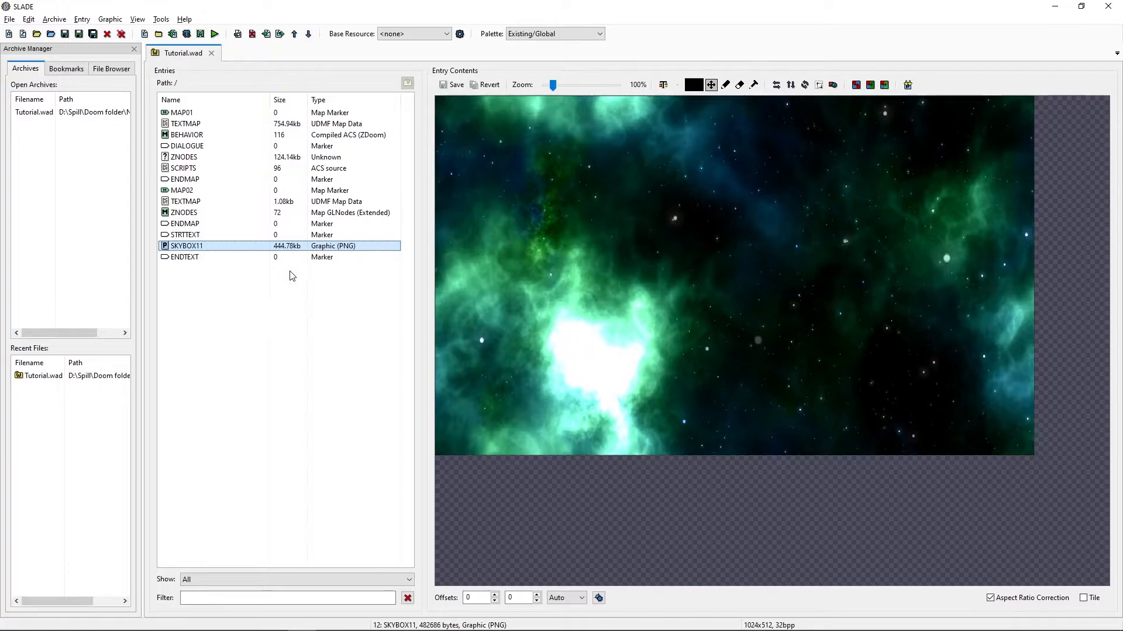
Create a new empty texture definition list in ZDoom (TEXTURES) format and move the TEXTURES entry above the ENDTEXT marker.
right_click(183, 250)
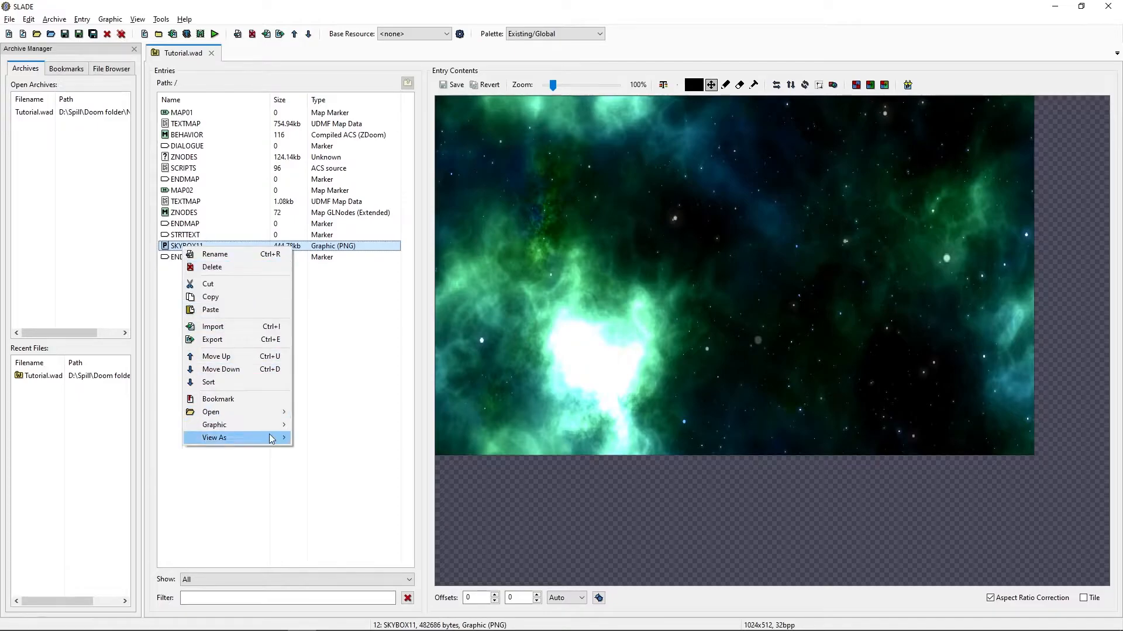
mouse_move(275, 426)
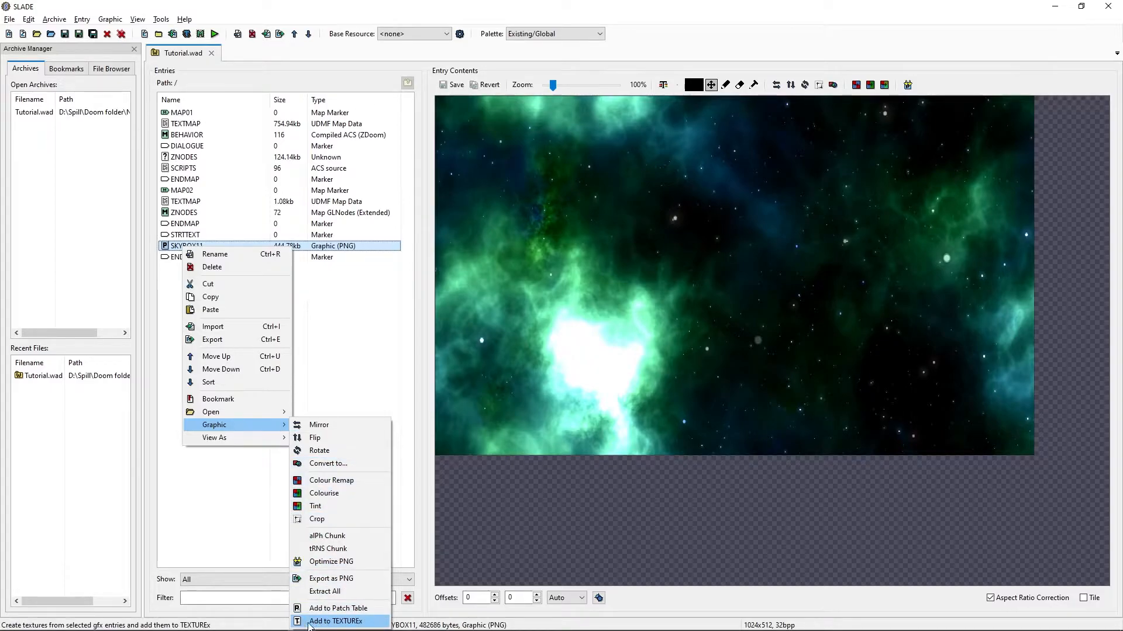
left_click(354, 621)
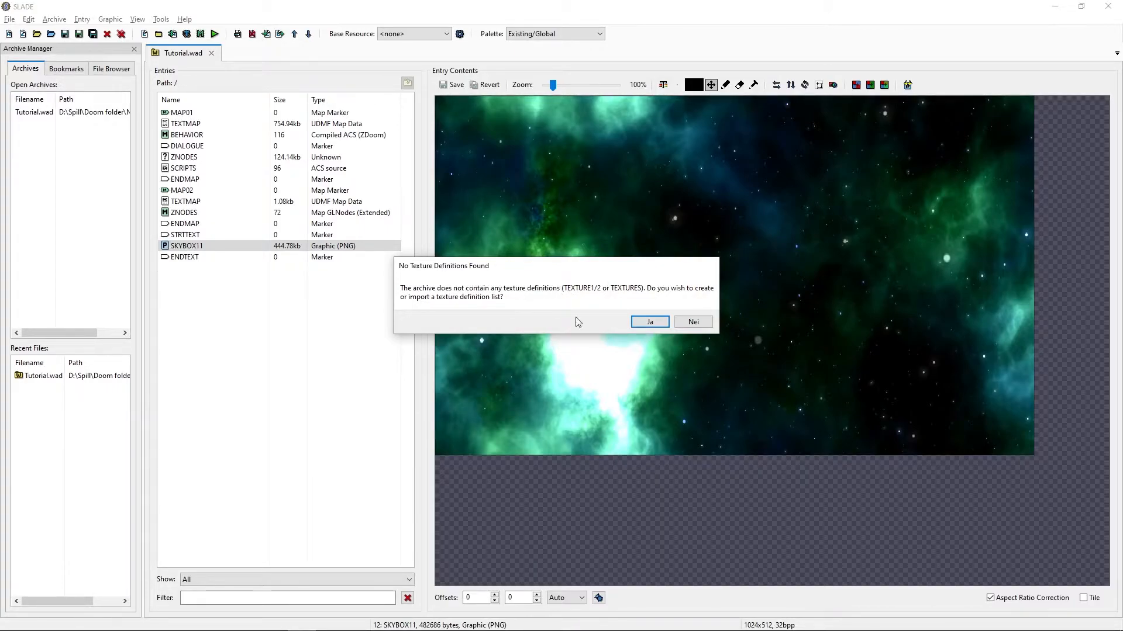
left_click(649, 322)
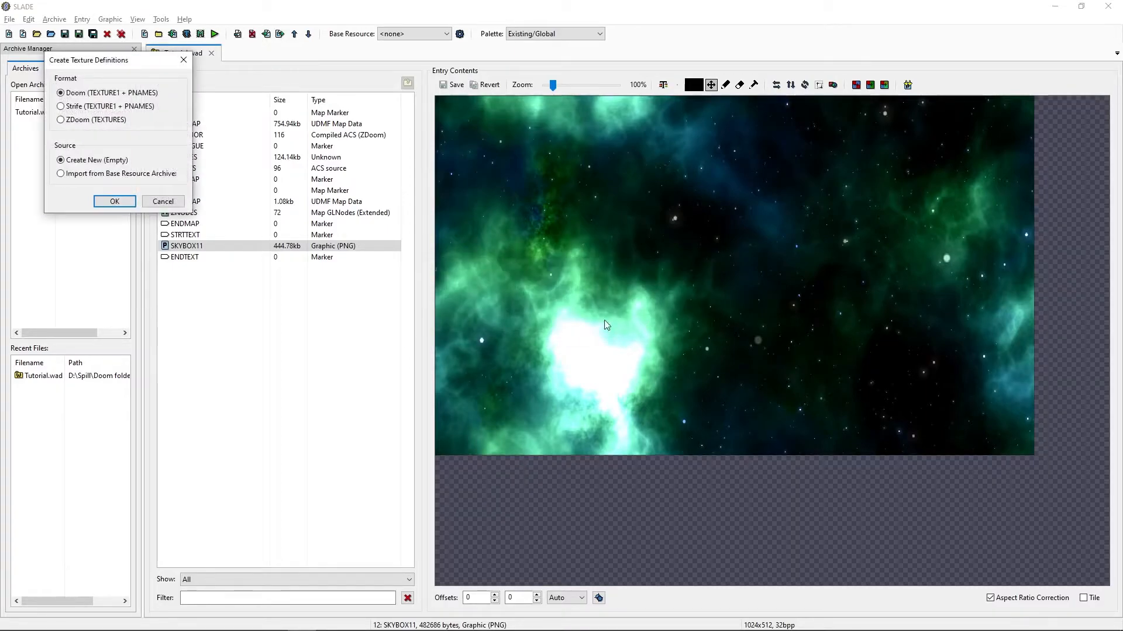
left_click(66, 122)
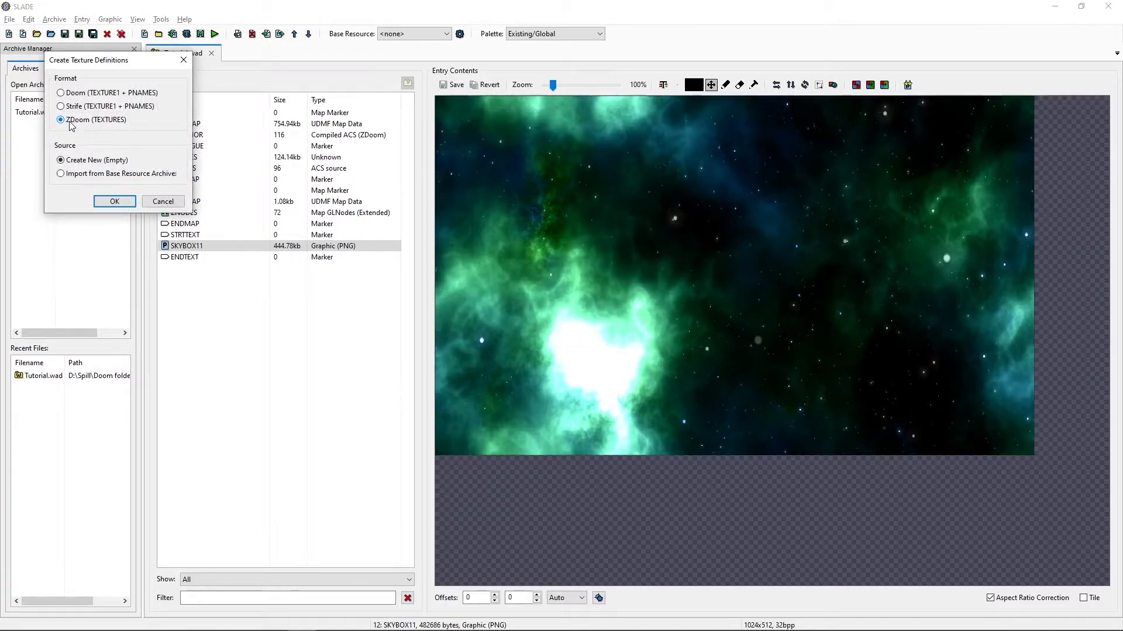
left_click(115, 202)
left_click(187, 270)
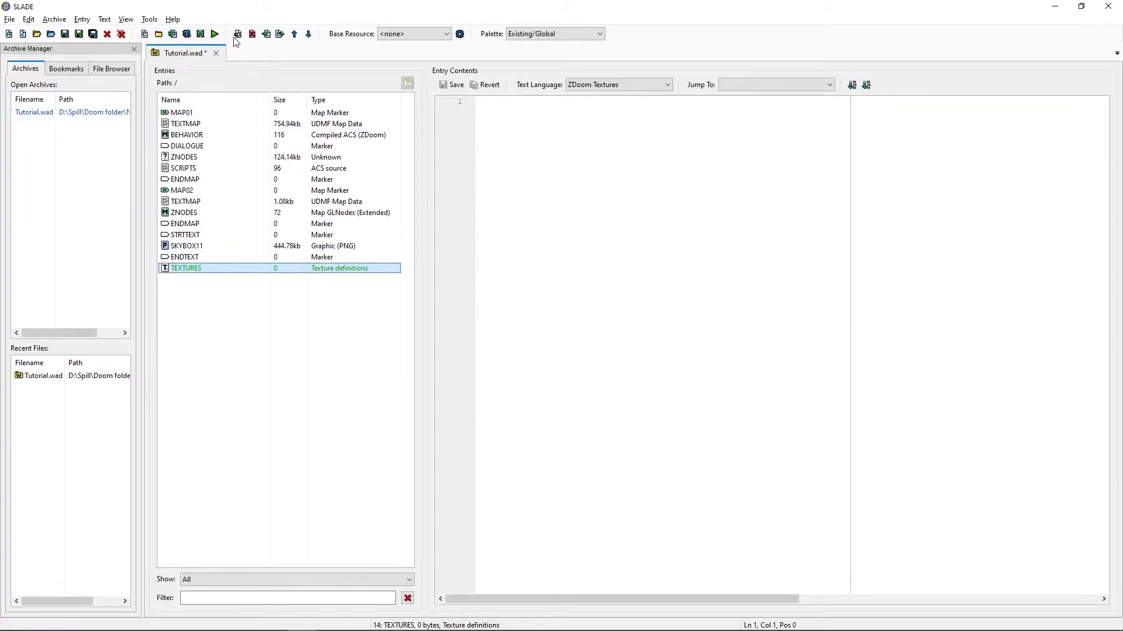
left_click(295, 34)
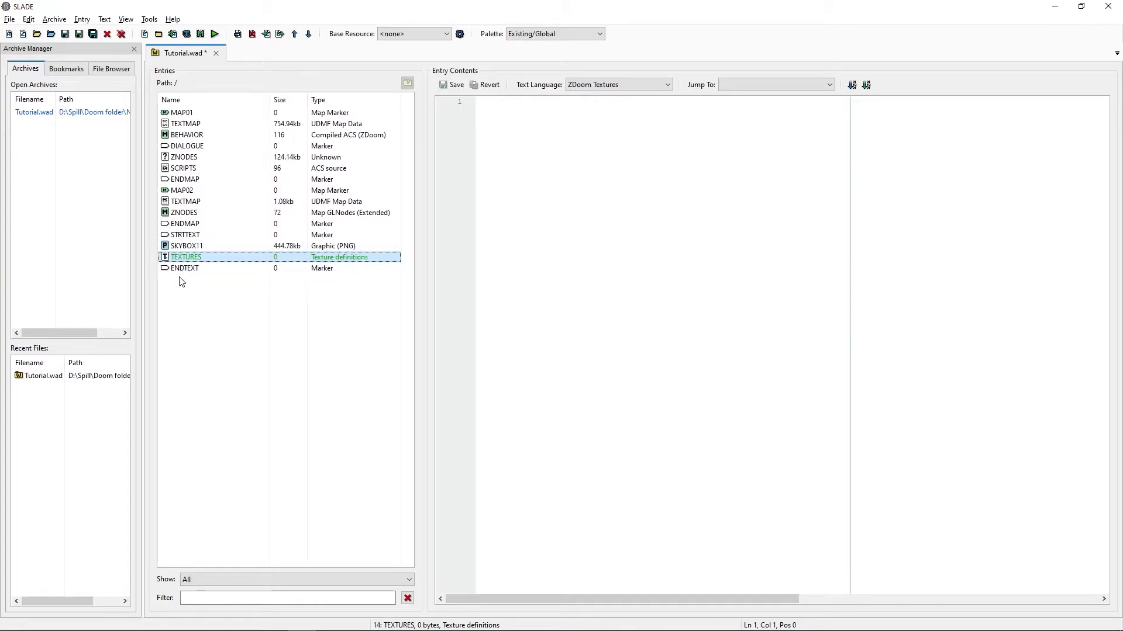
Add the SKYBOX11 graphic to TEXTUREx and view the definitions in the TEXTURES entry.
right_click(193, 249)
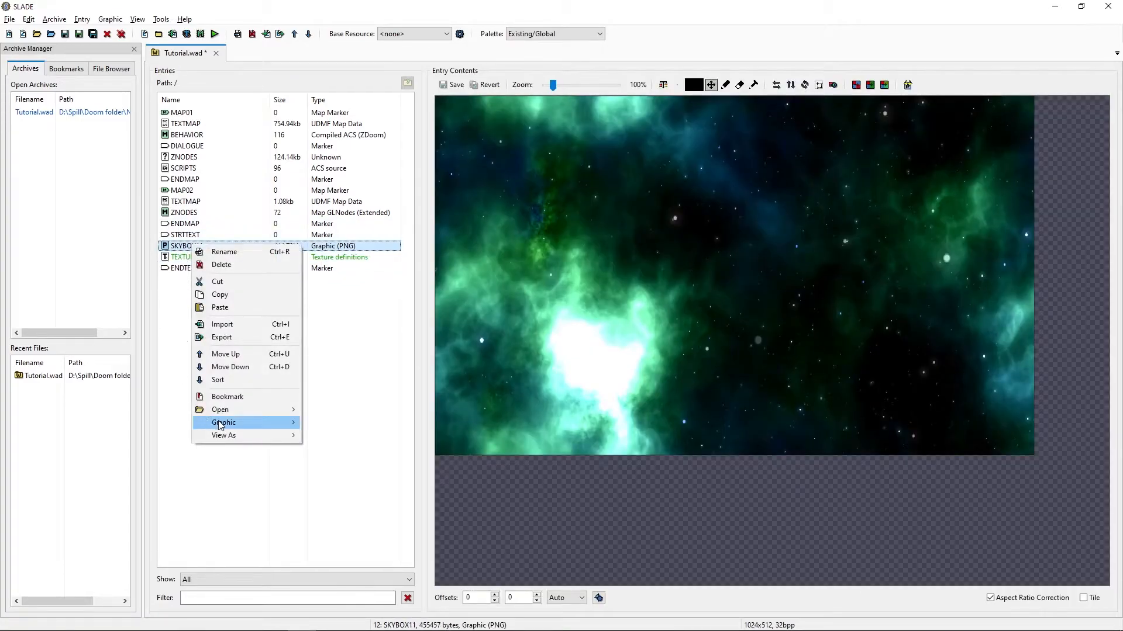
mouse_move(221, 424)
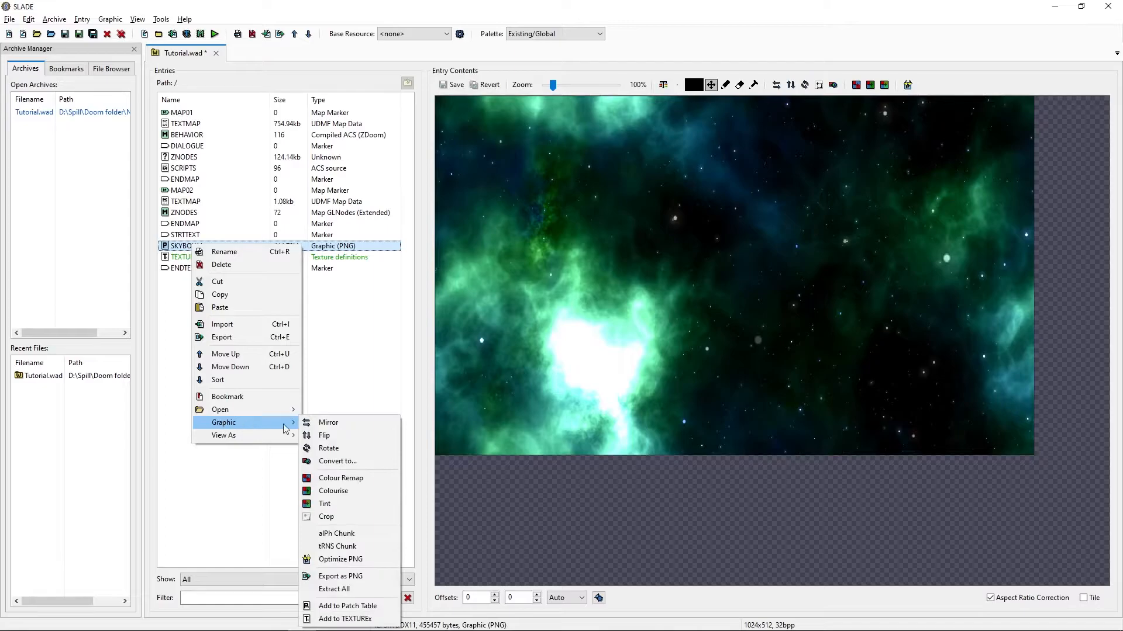
left_click(363, 619)
left_click(182, 261)
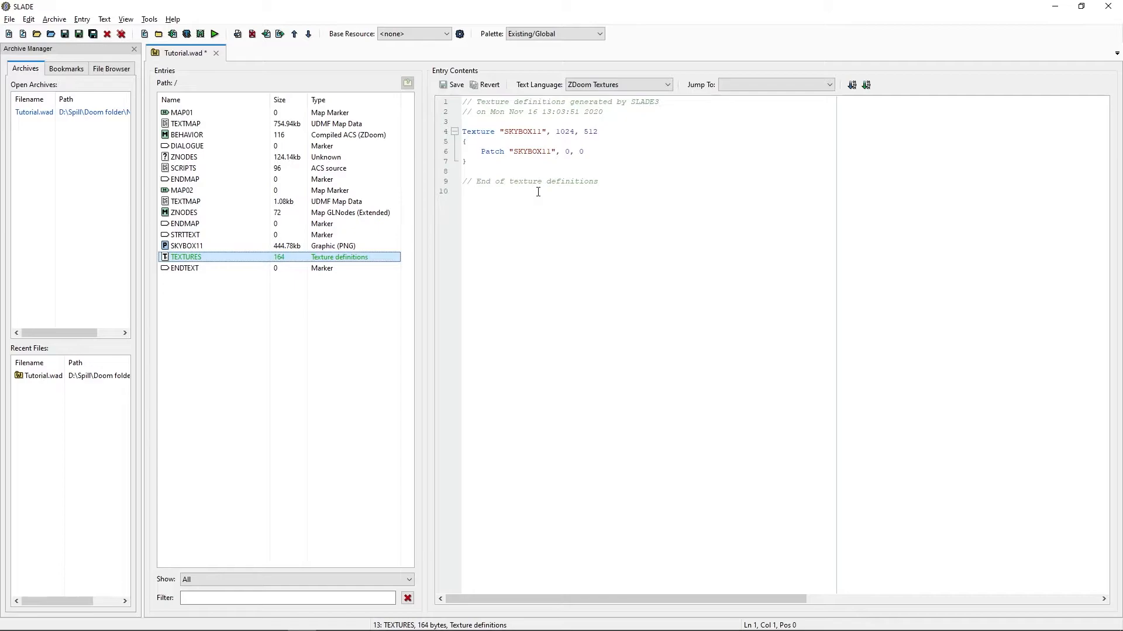
Add the SKYBOX11 graphic to the patch table of Tutorial.wad.
left_click(187, 246)
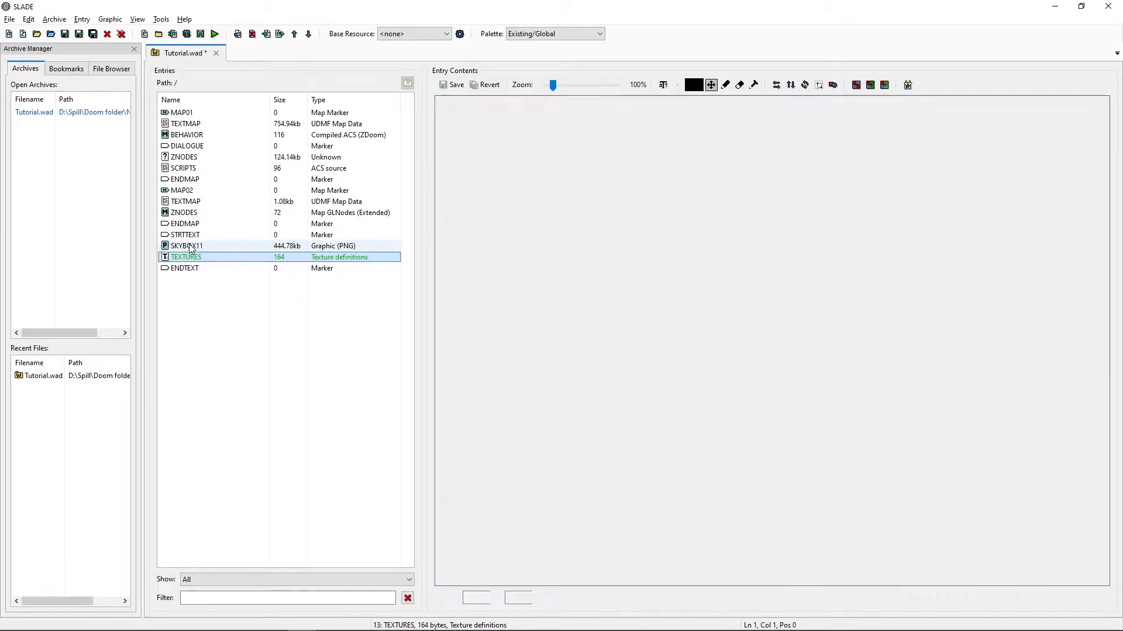
right_click(189, 245)
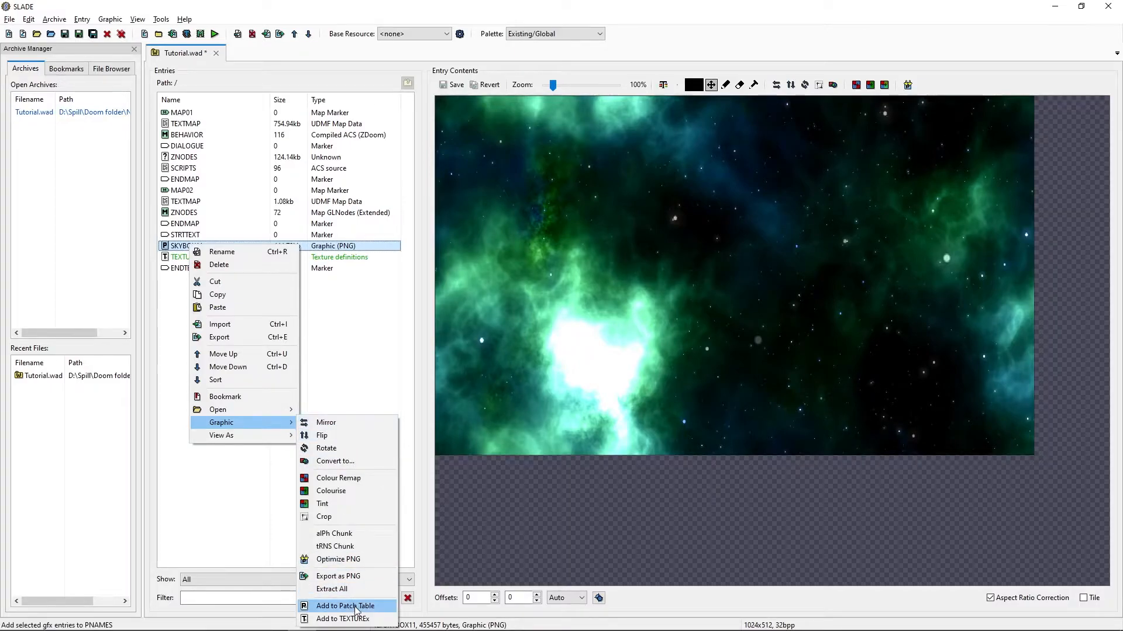
left_click(355, 606)
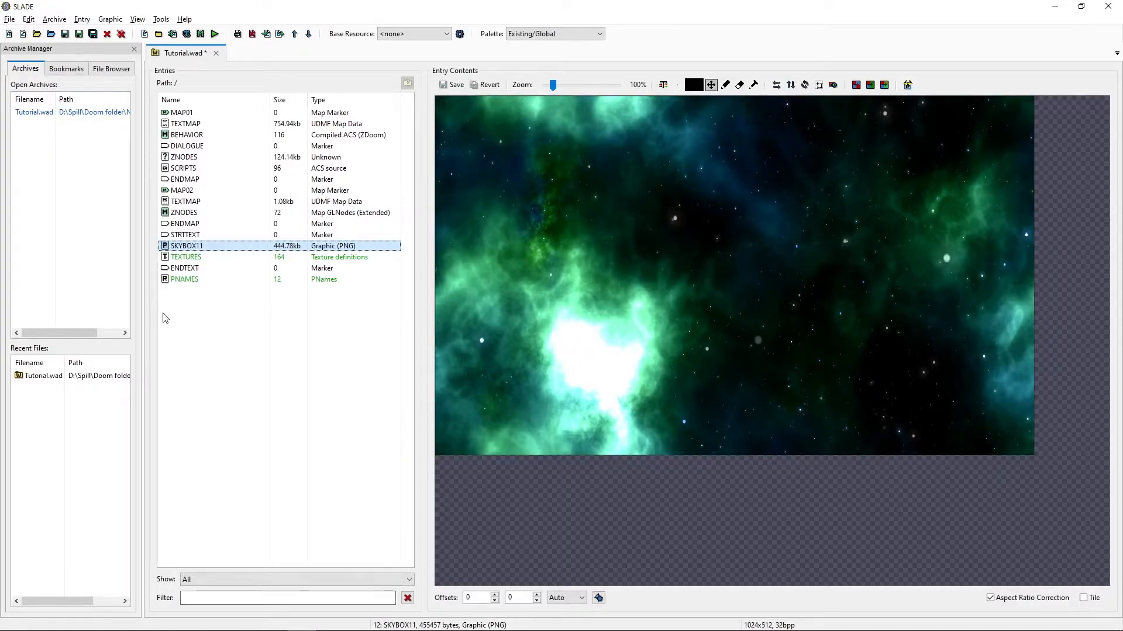
Move the PNAMES entry up above the ENDTEXT marker and save the archive.
left_click(178, 280)
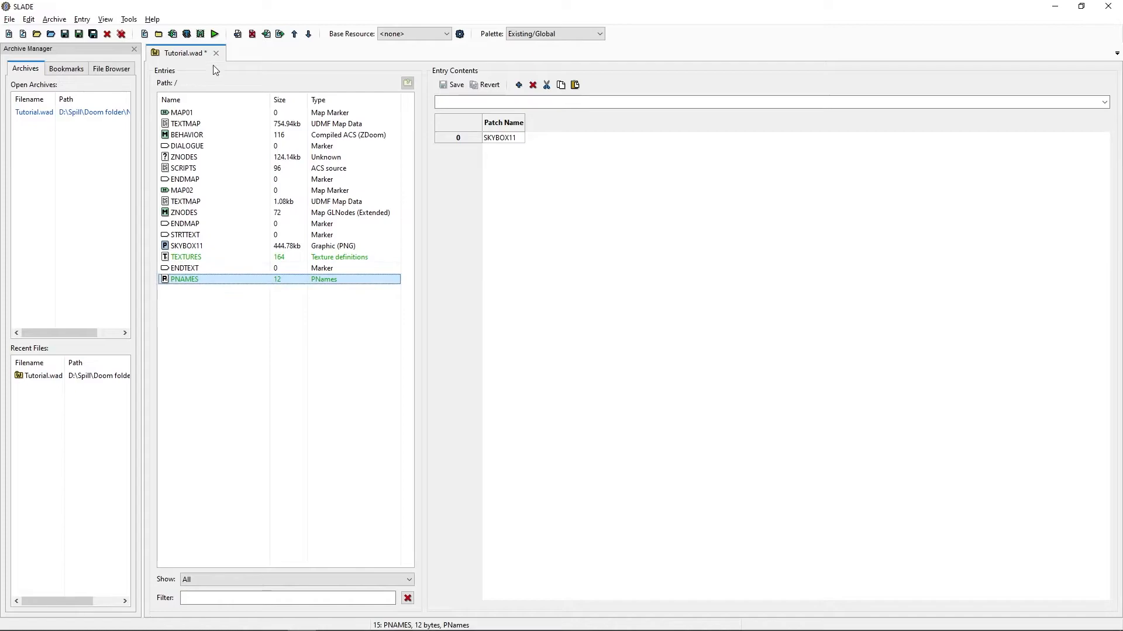
left_click(294, 34)
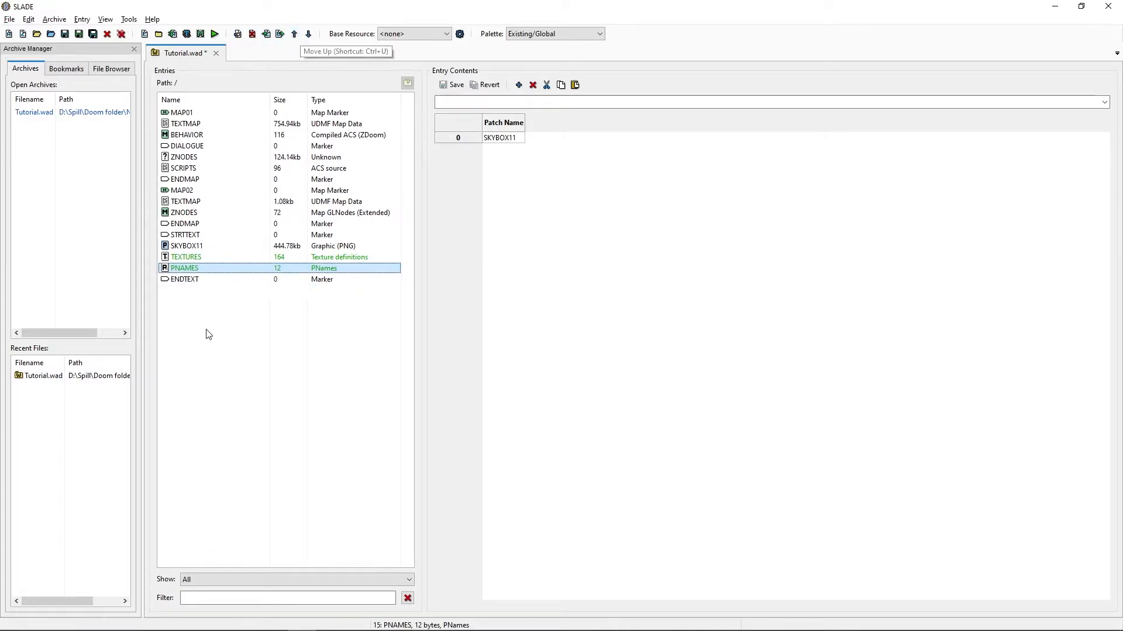
left_click(213, 353)
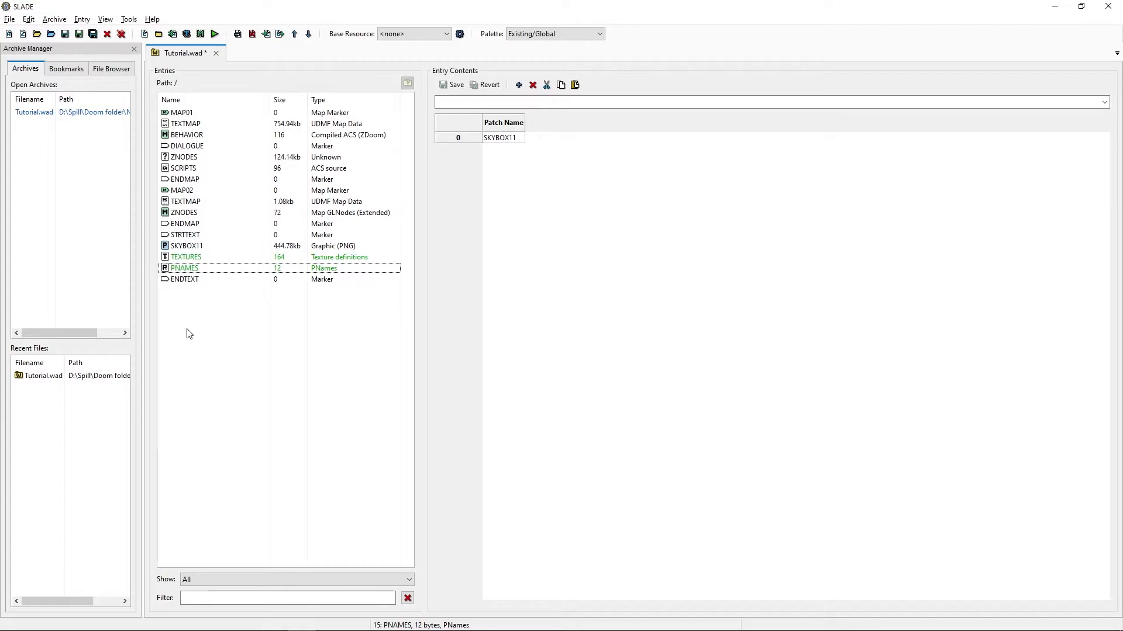
key("ctrl+s")
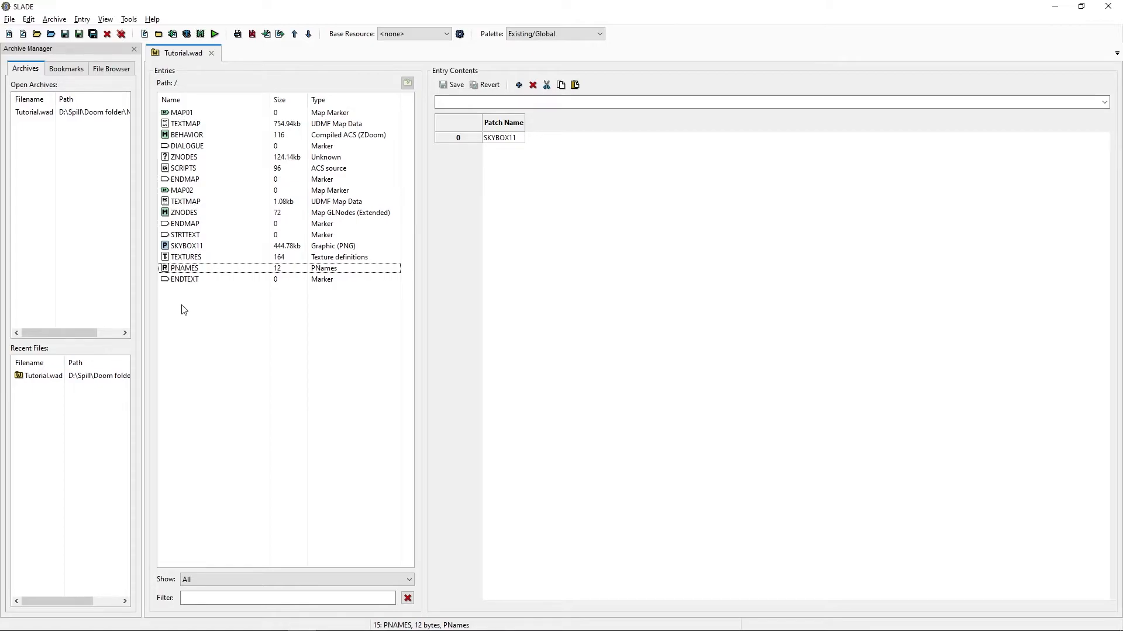
Open the Texture Editor and set the SKYBOX11 texture's horizontal and vertical scale to 4.
left_click(182, 246)
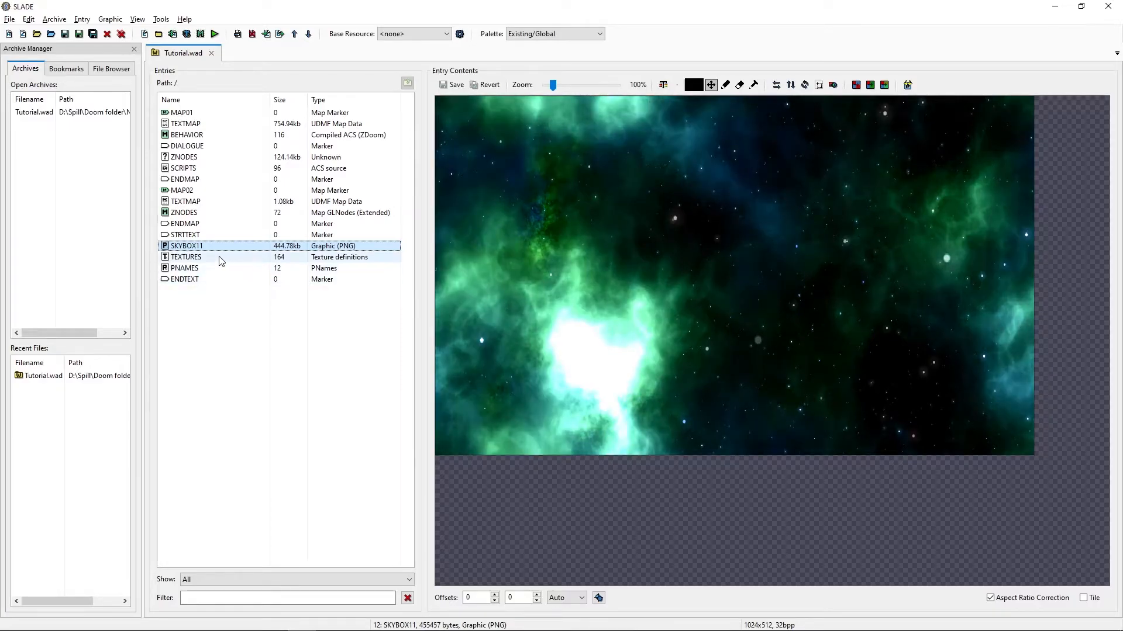
left_click(182, 258)
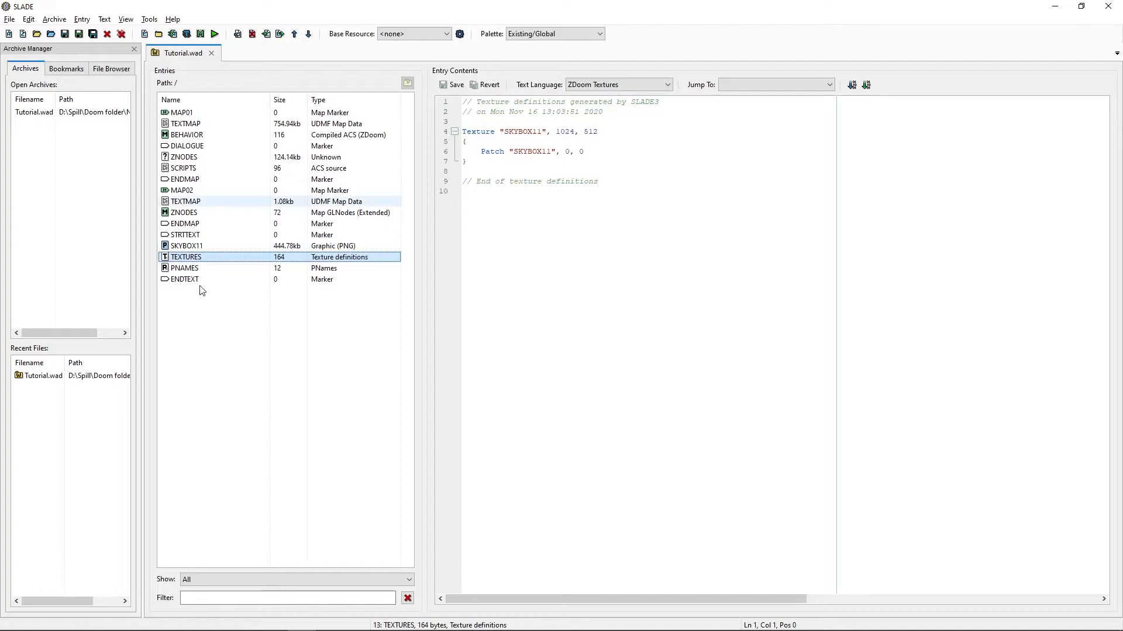
left_click(187, 34)
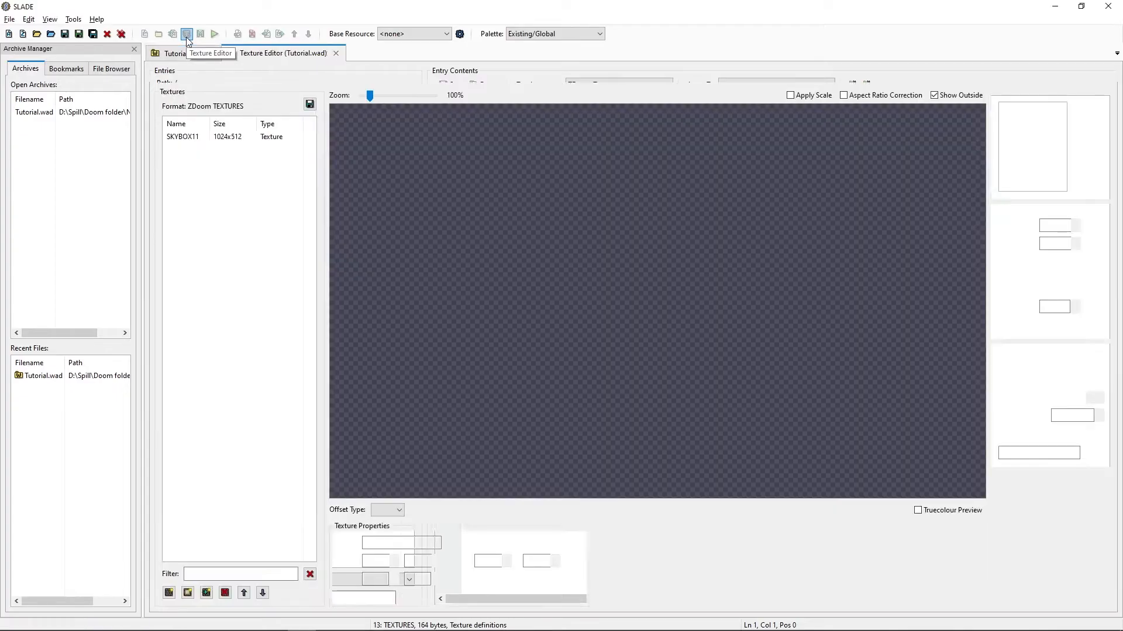
left_click(183, 138)
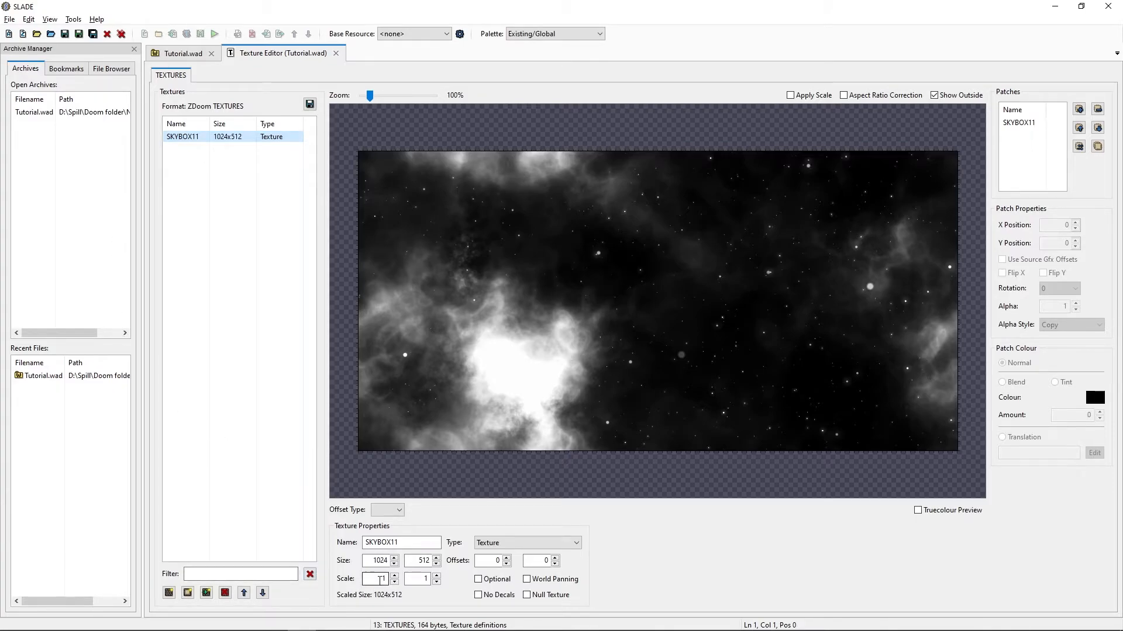
double_click(381, 578)
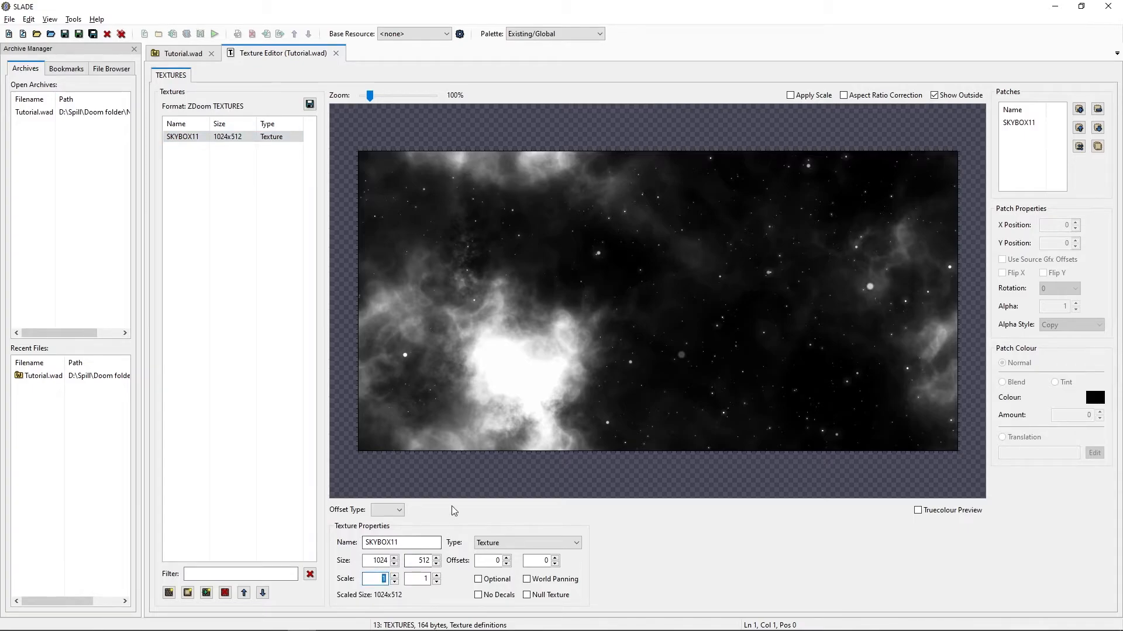
type("4")
double_click(425, 578)
type("4")
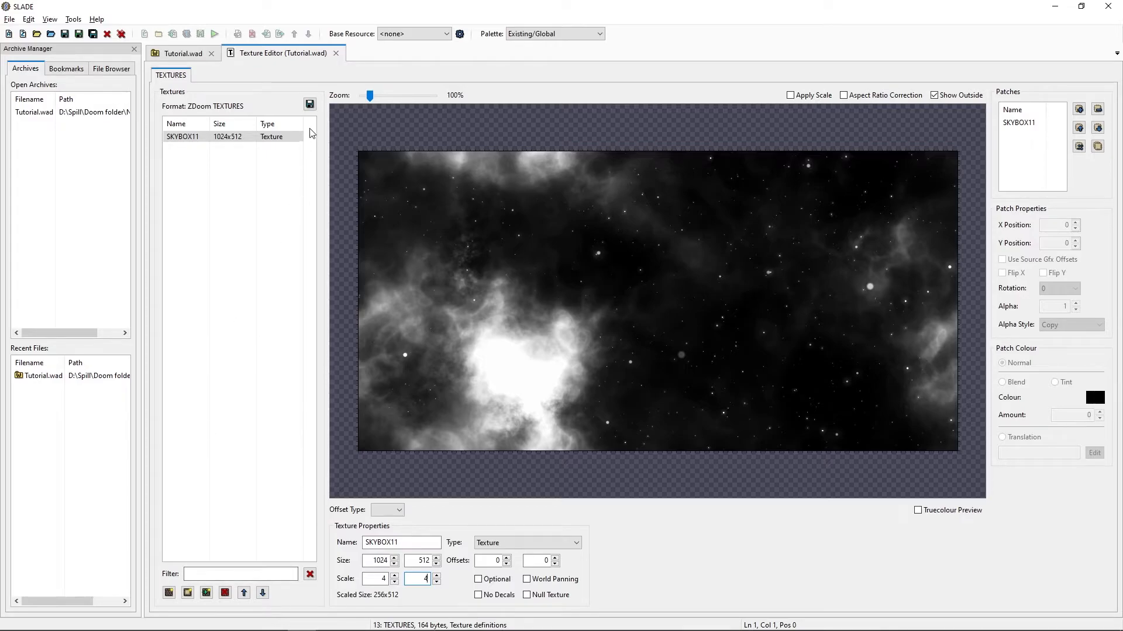
Save the texture changes while closing the Texture Editor, and save the archive.
left_click(310, 105)
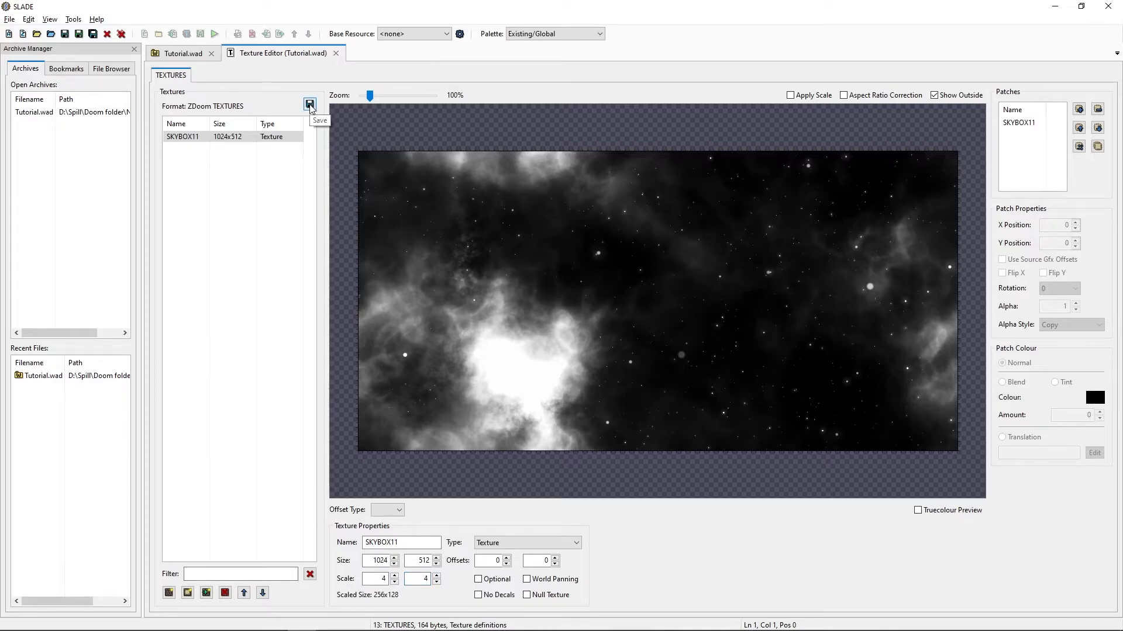
left_click(337, 57)
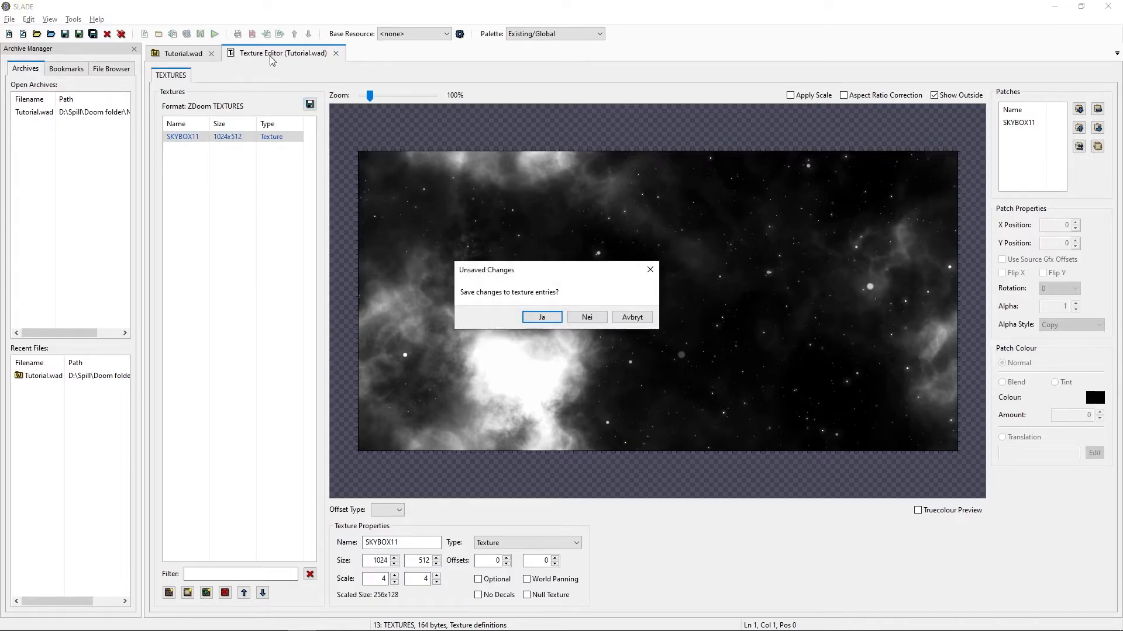
left_click(538, 318)
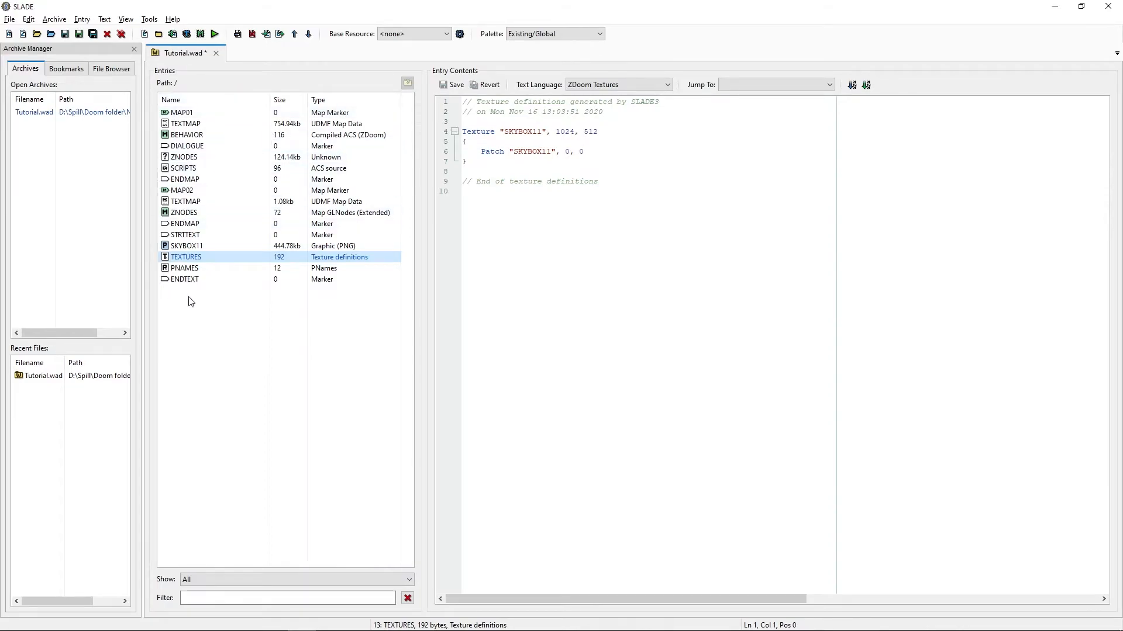
left_click(177, 246)
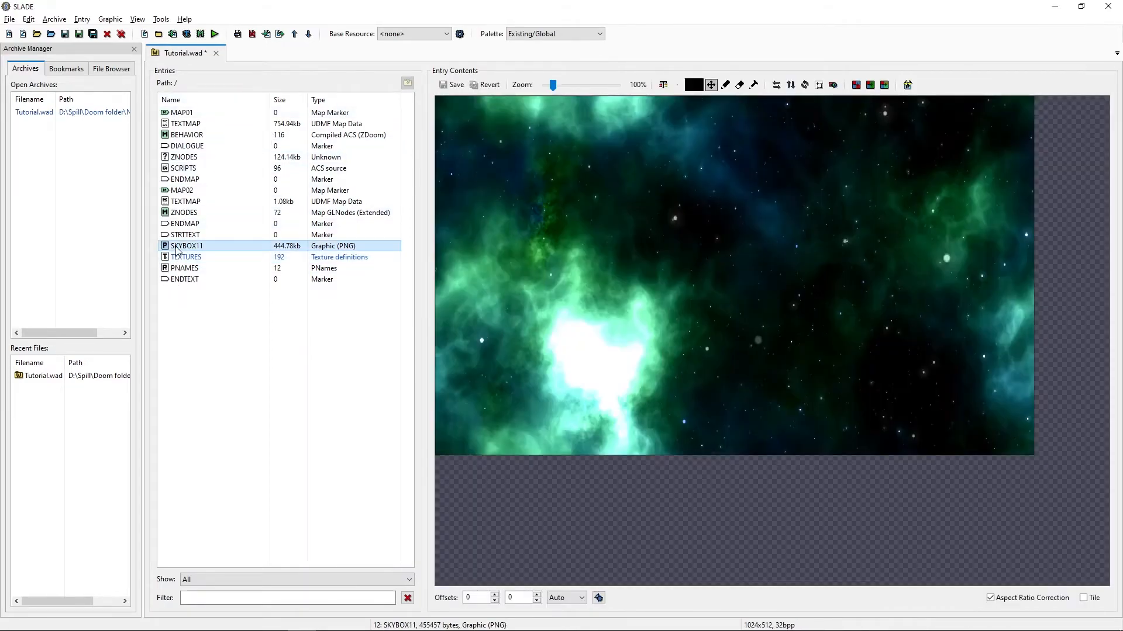
key("ctrl+s")
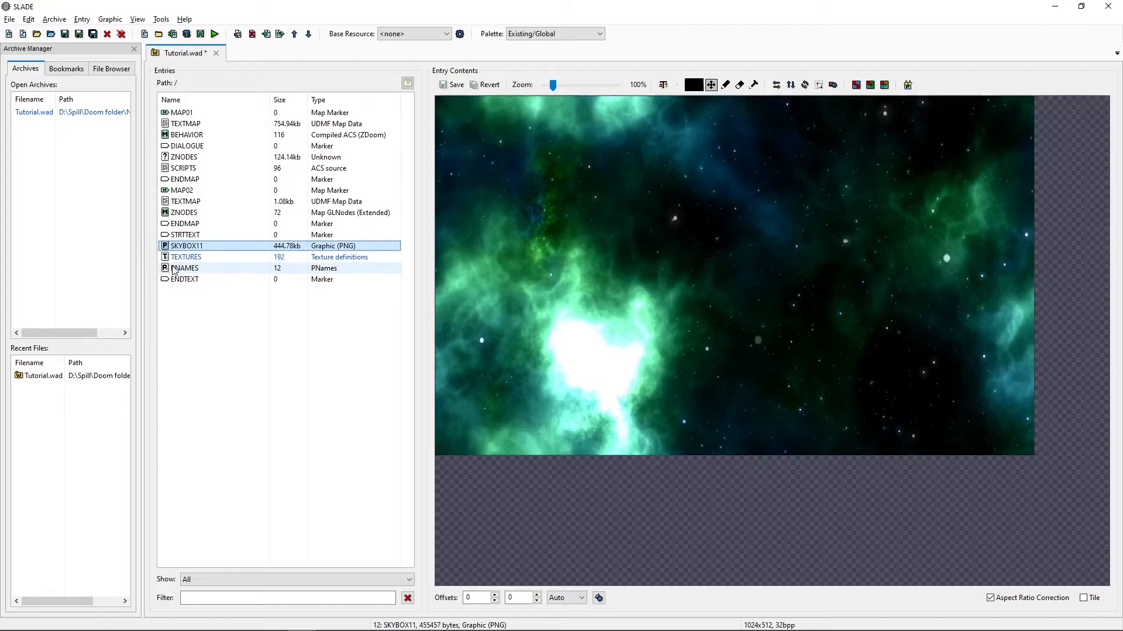
Review the TEXTURES definitions, the Texture Editor, the PNAMES patch list and the Graphic options available for SKYBOX11.
left_click(181, 258)
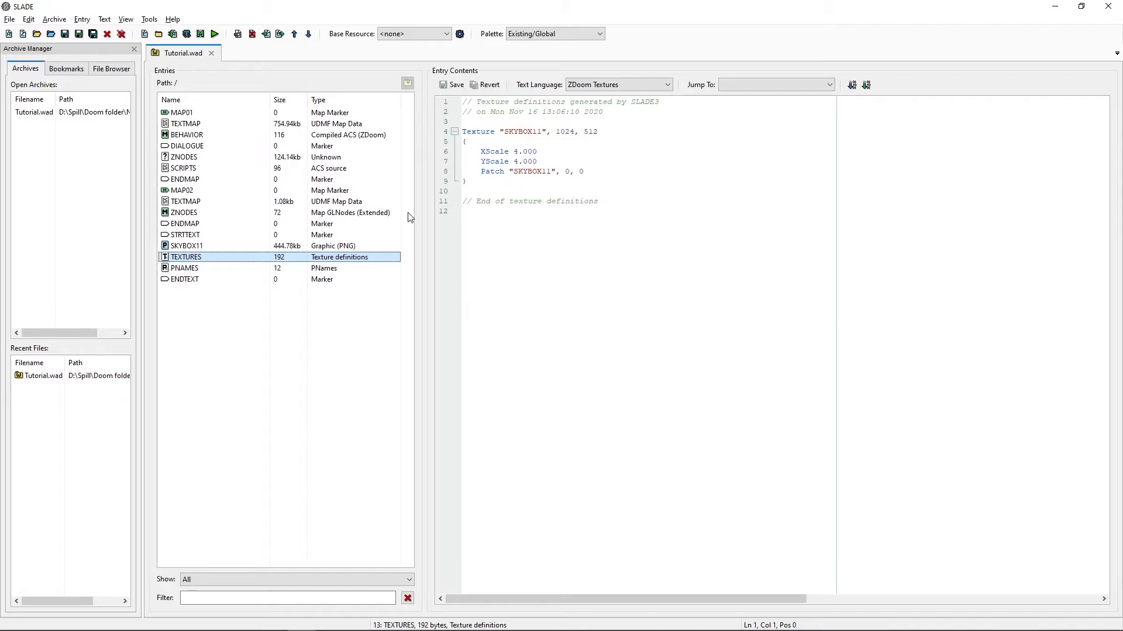
left_click(187, 35)
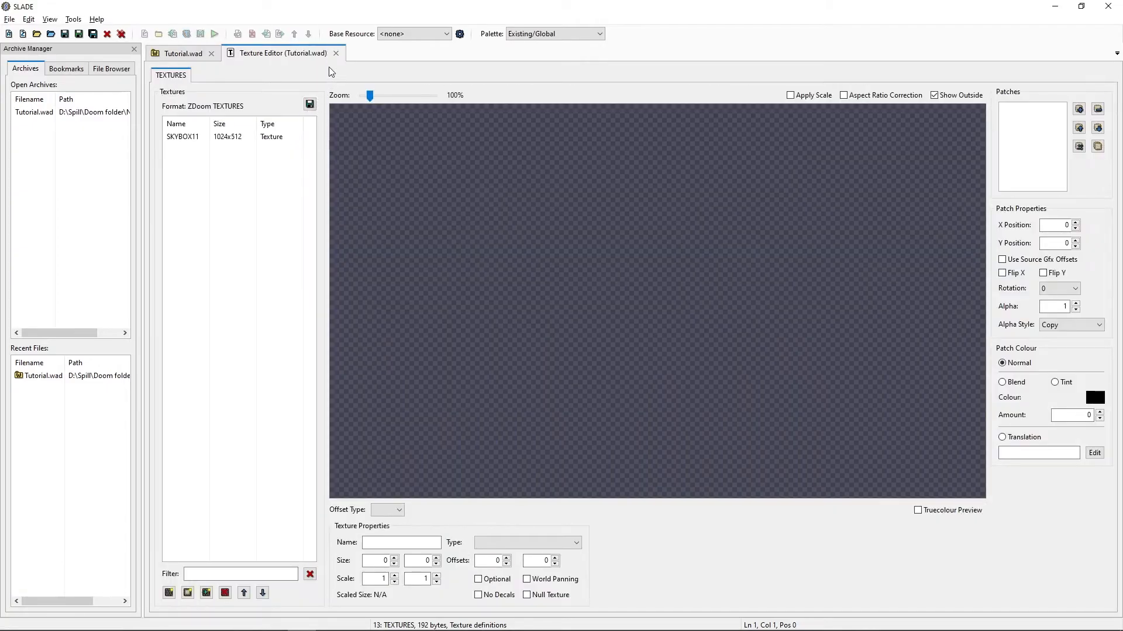
left_click(336, 52)
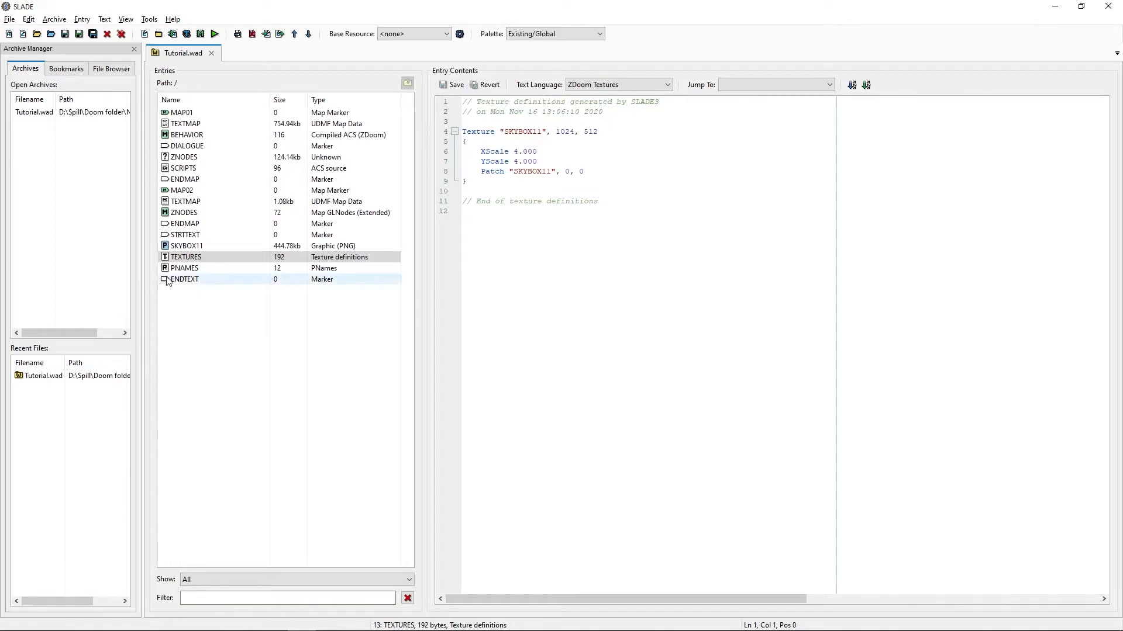
left_click(191, 258)
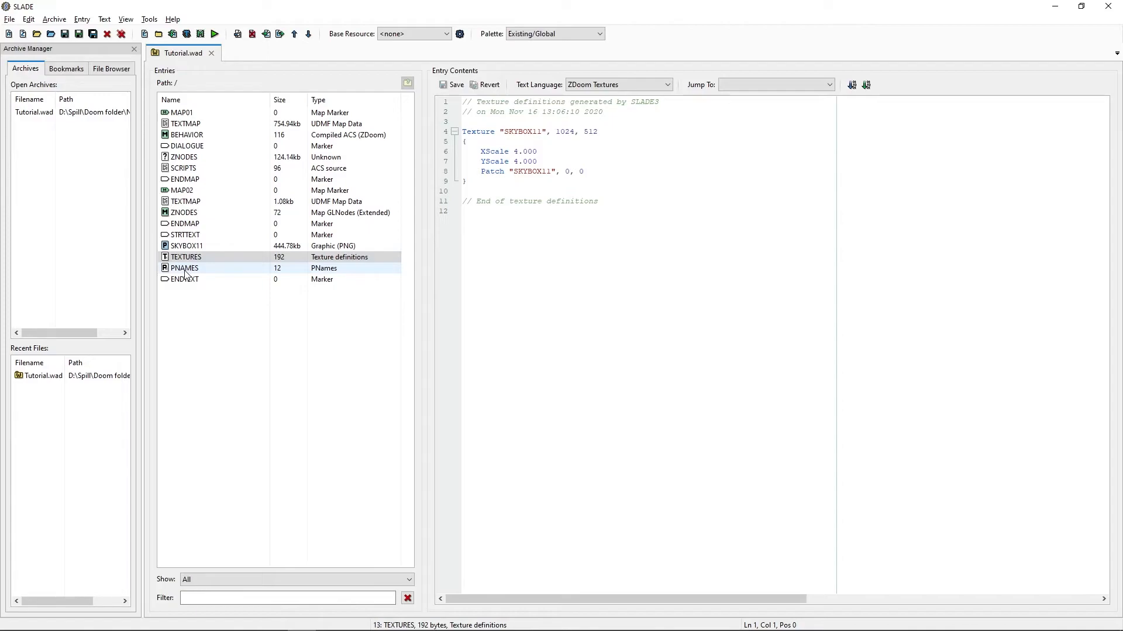
left_click(186, 271)
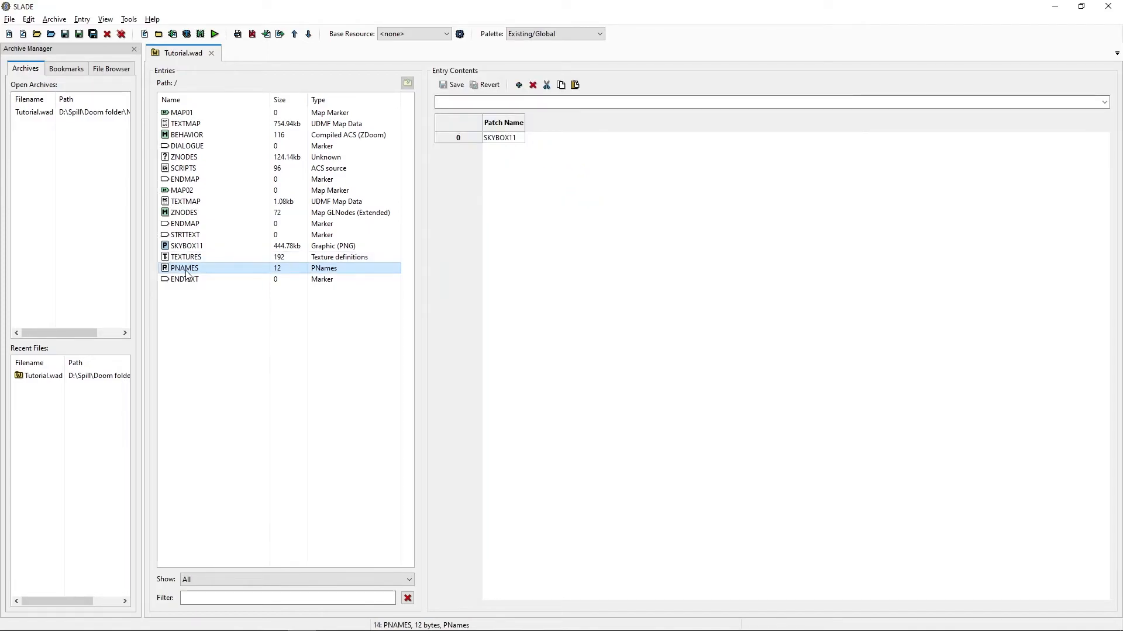
left_click(185, 260)
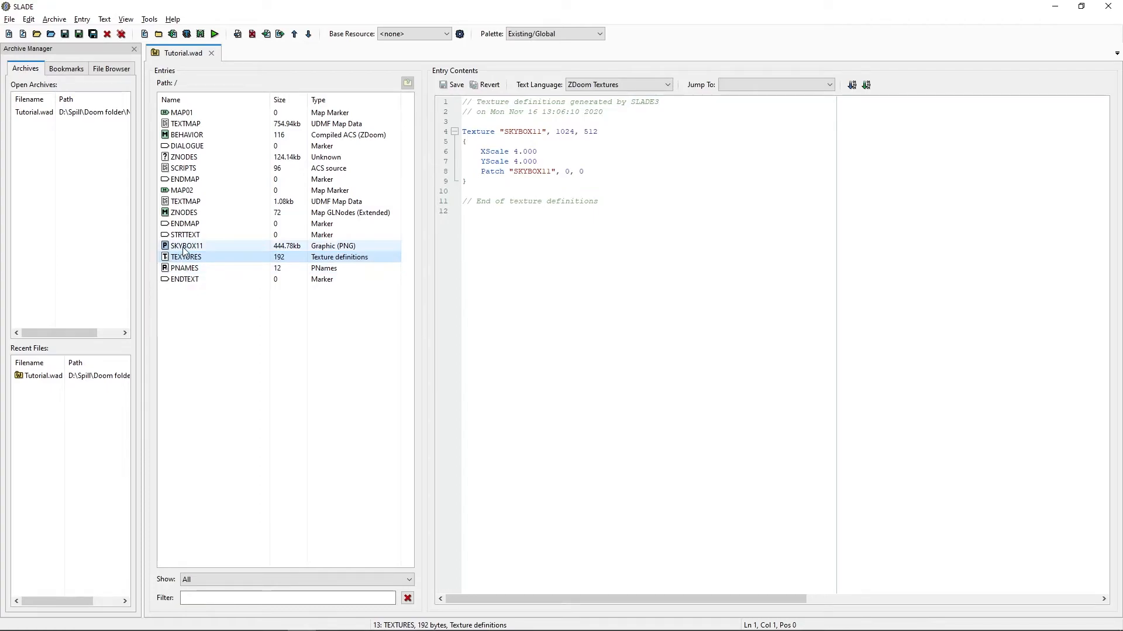
right_click(184, 250)
mouse_move(229, 425)
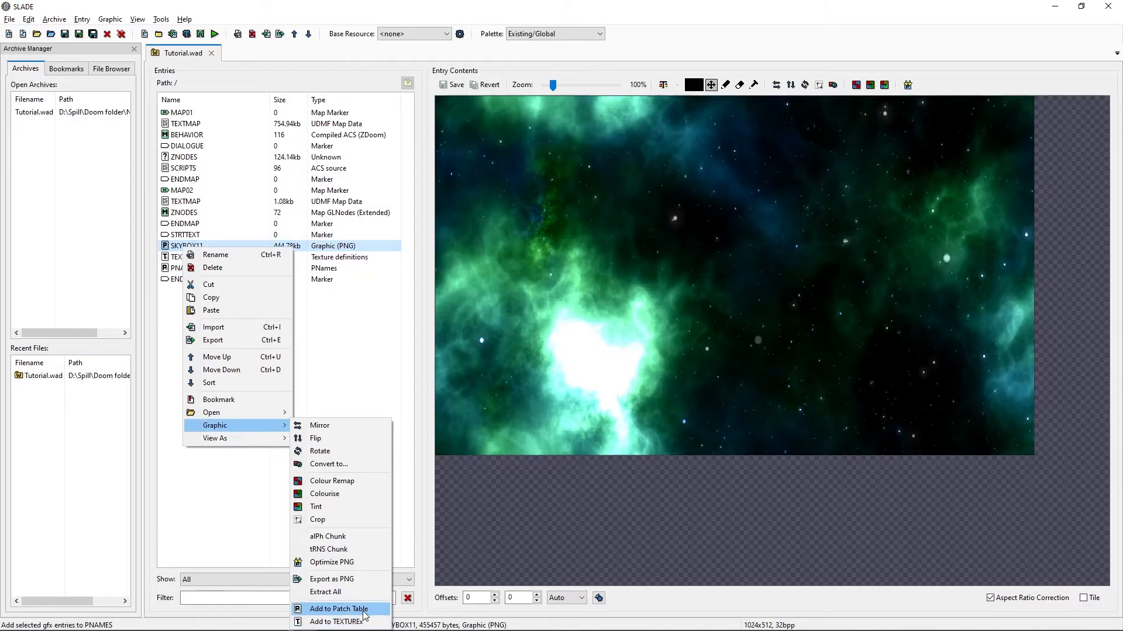
left_click(212, 521)
left_click(175, 267)
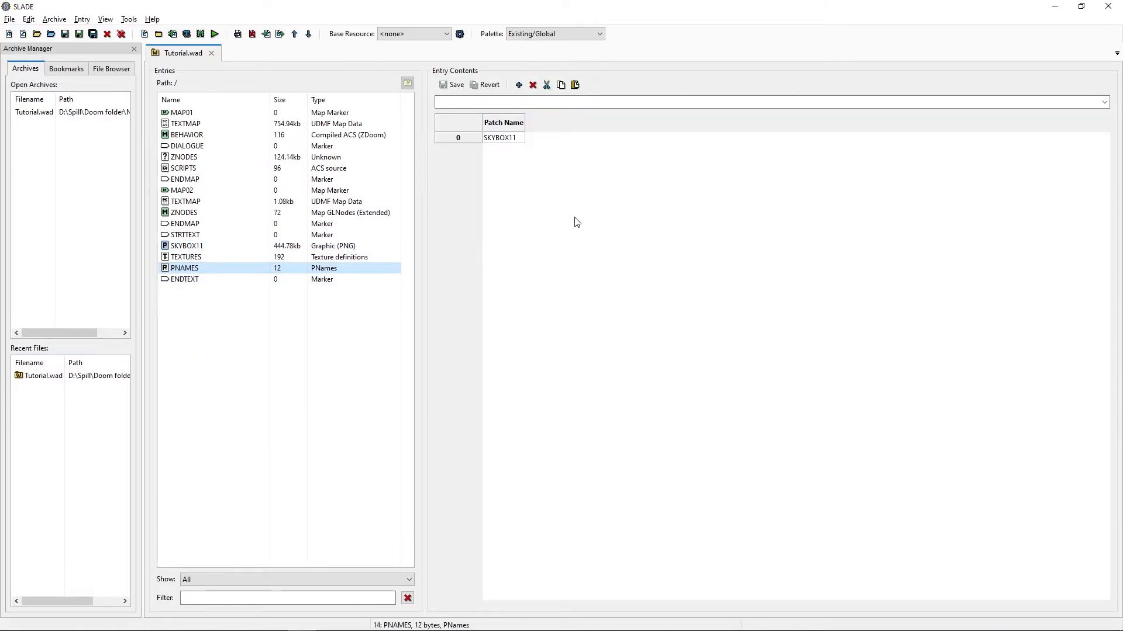
left_click(181, 258)
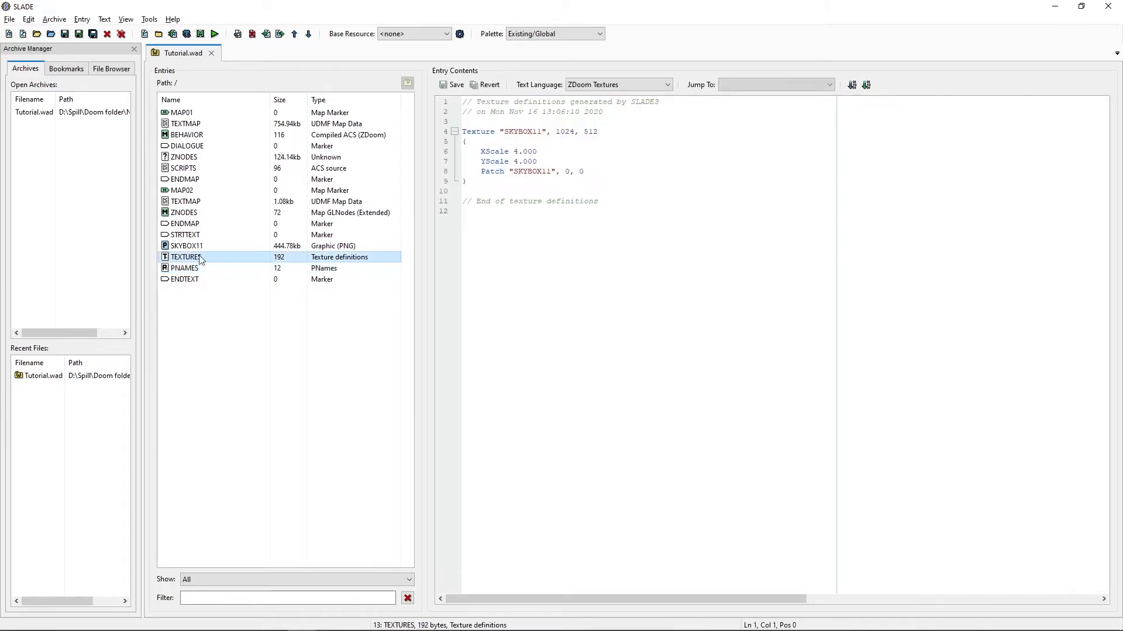
left_click(177, 302)
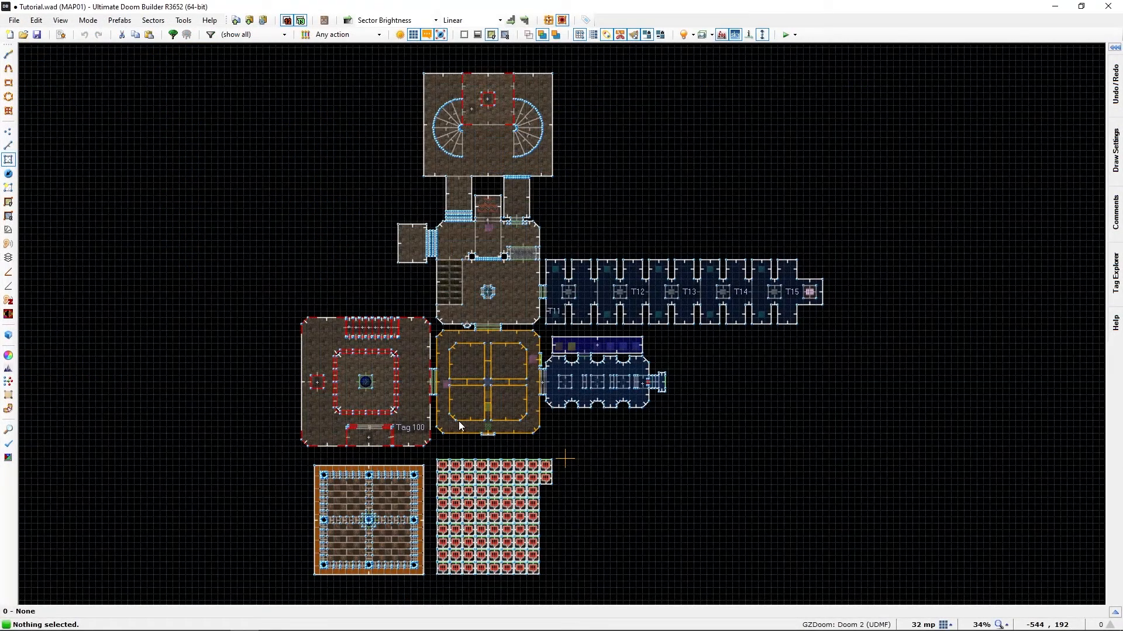
Switch to Ultimate Doom Builder and examine MAP01's current sky through the ceiling openings in the 3D view.
key("q")
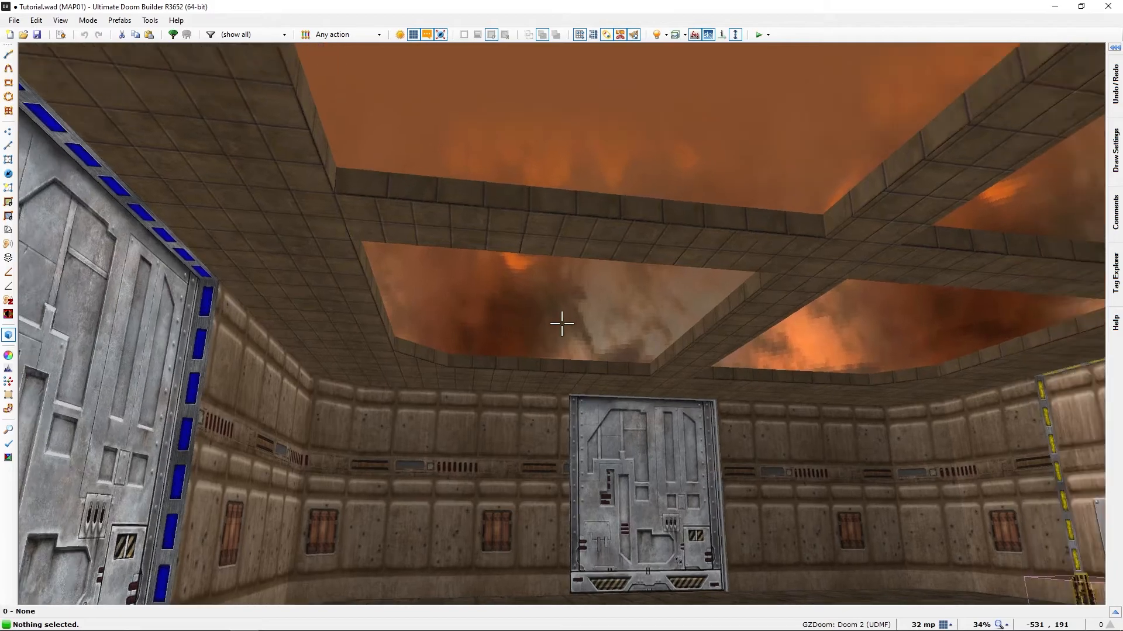
key("w")
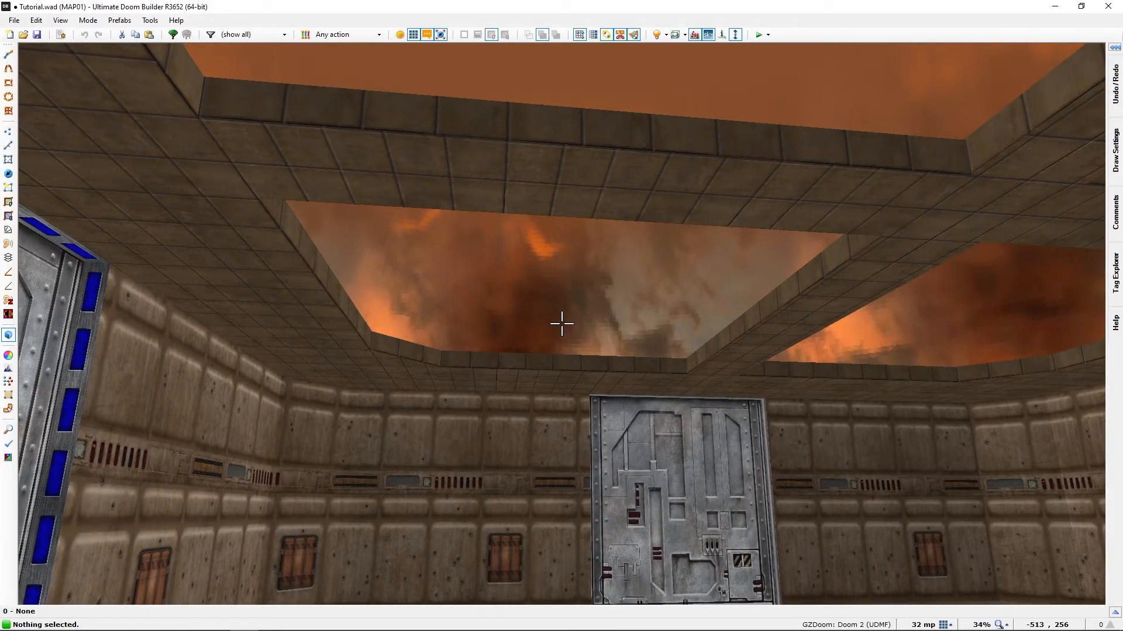
key("d")
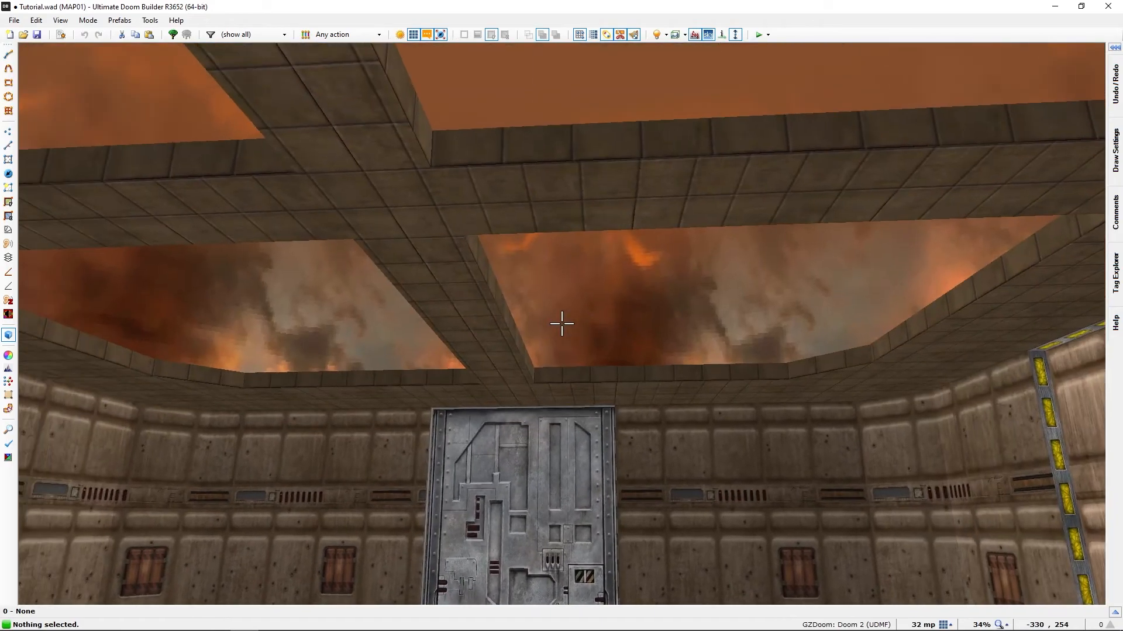
key("q")
scroll(580, 366, "down", 1)
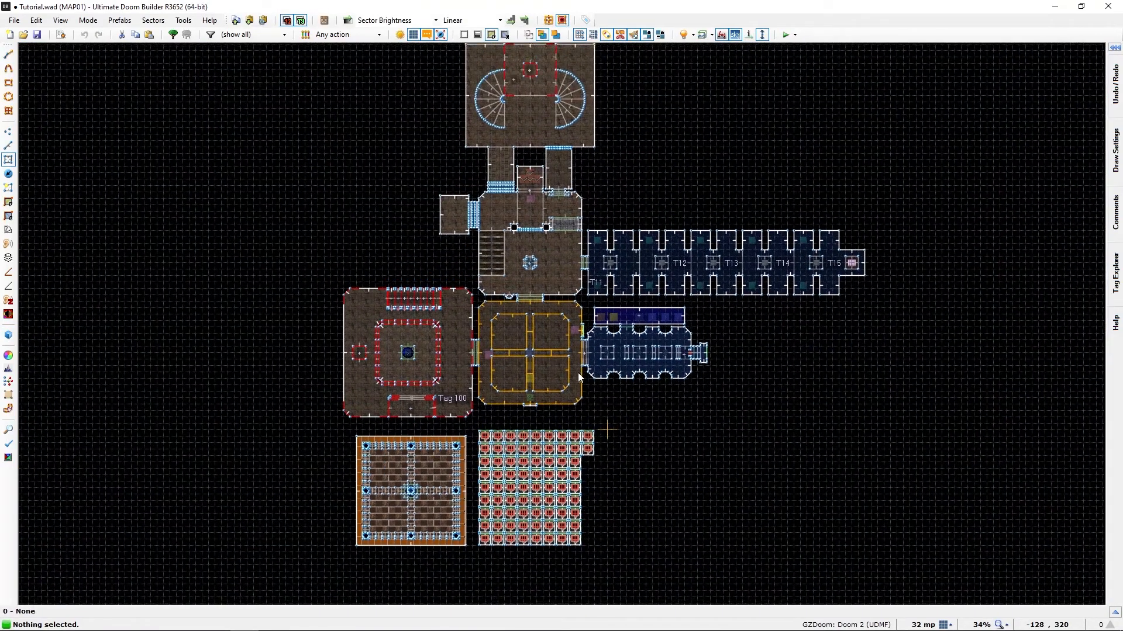
middle_click_drag(573, 405, 579, 388)
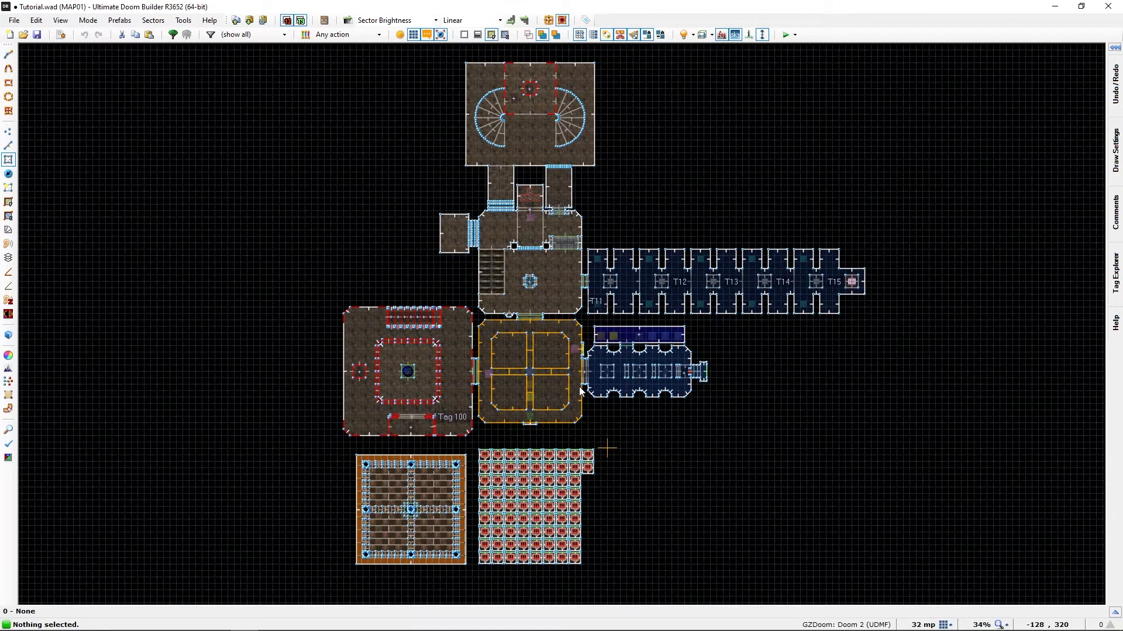
middle_click_drag(580, 392, 580, 409)
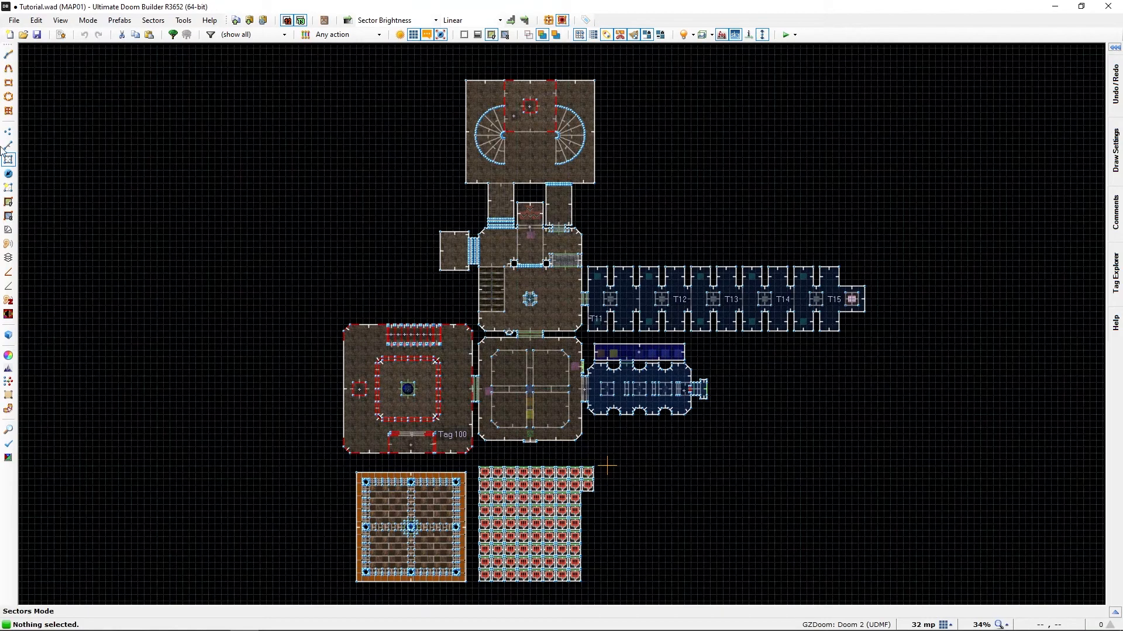
Open the map's SCRIPTS and set the first ChangeSky texture in the SkyMapChange script to SKYBOX11.
left_click(62, 35)
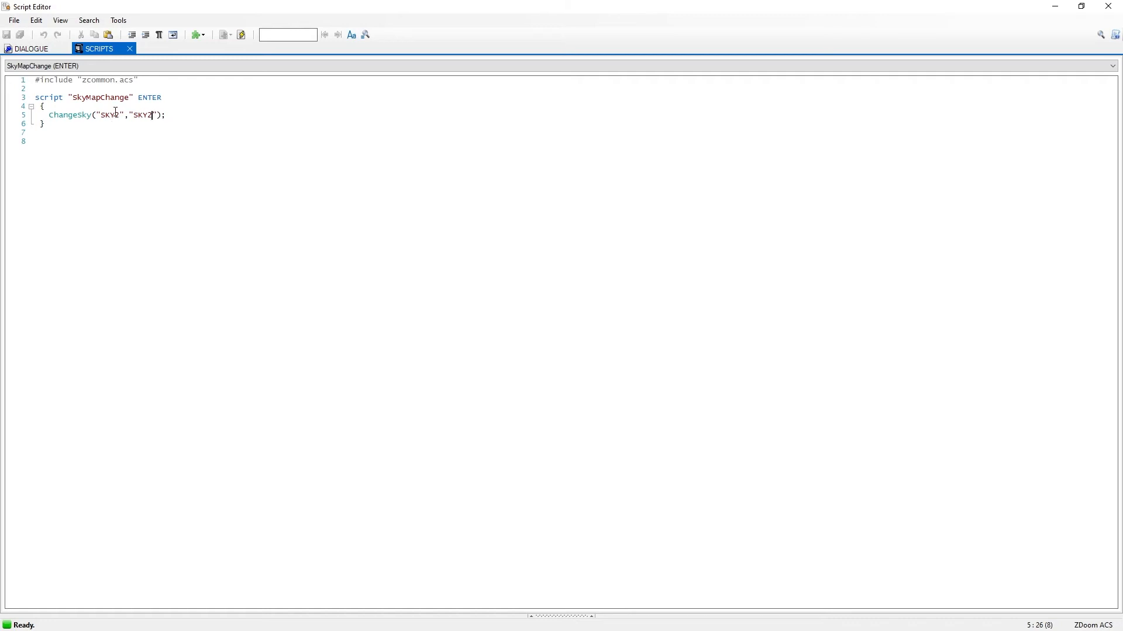
left_click_drag(113, 115, 119, 116)
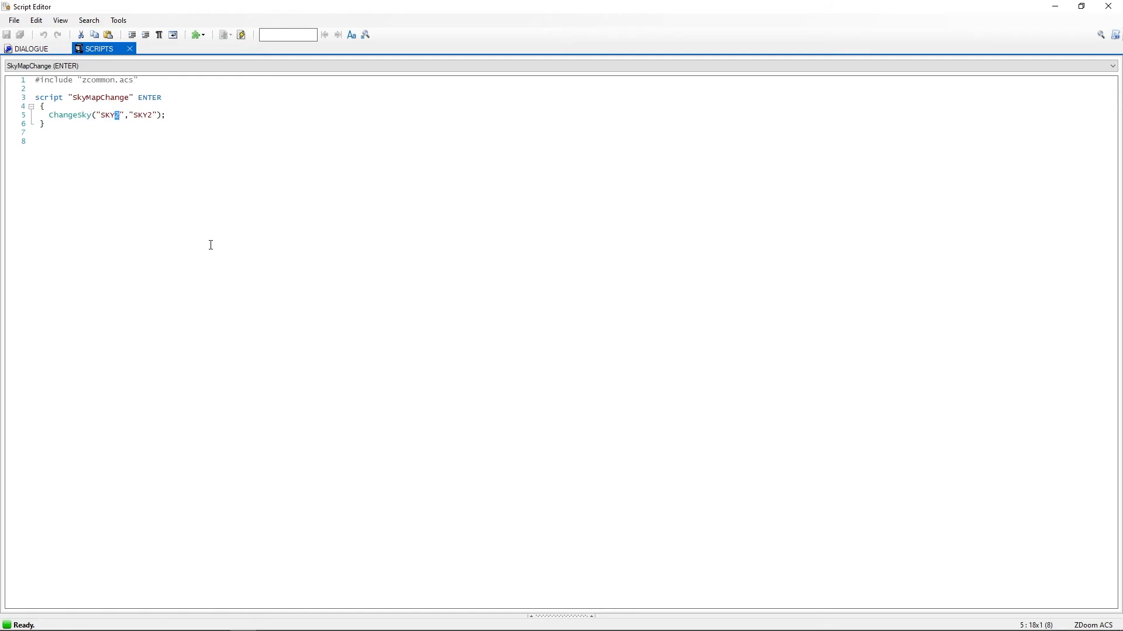
type("BOX1")
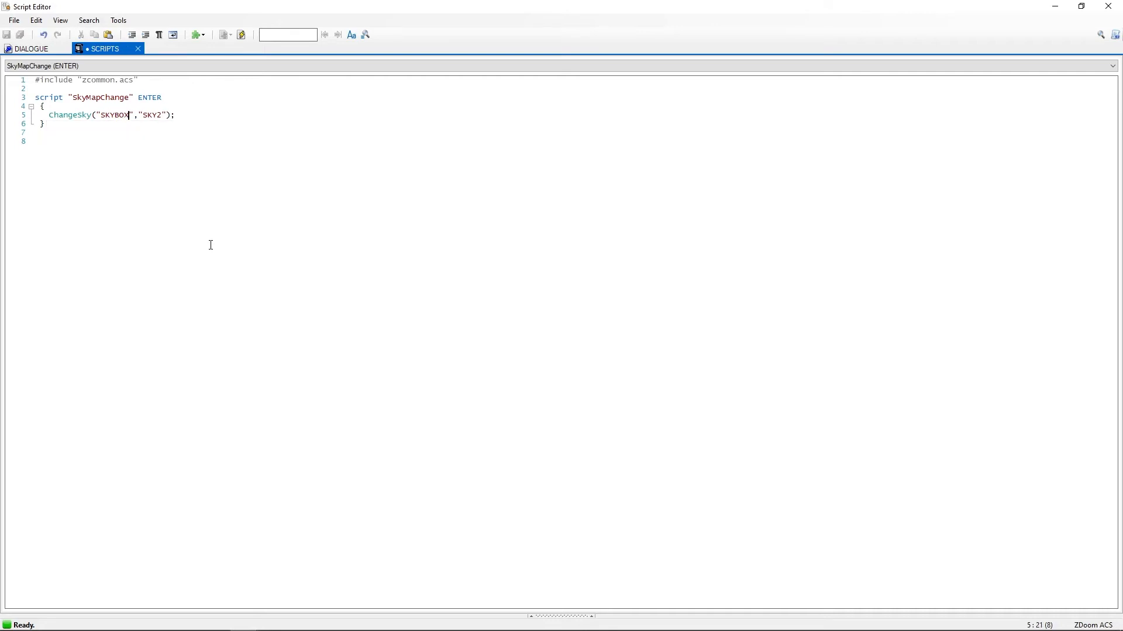
type("1")
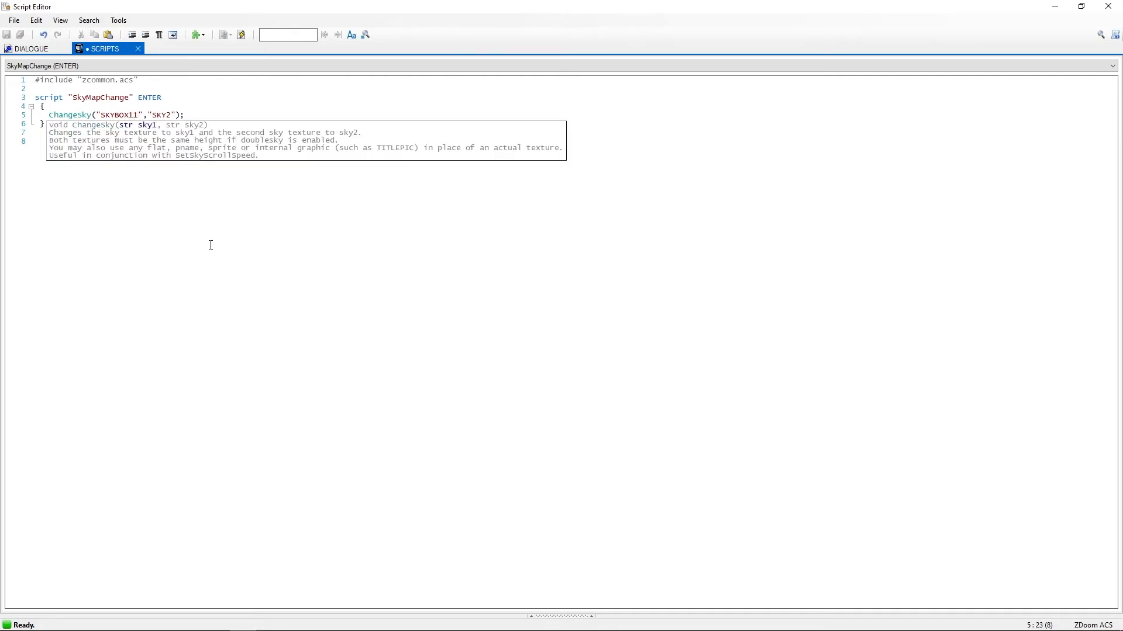
Copy the SKYBOX11 name over the second ChangeSky texture, SKY2.
key("shift+Left")
key("shift+Left")
key("shift+Left")
key("shift+Left")
key("shift+Left")
key("shift+Left")
key("shift+Left")
key("shift+Left")
key("ctrl+c")
left_click_drag(152, 115, 173, 118)
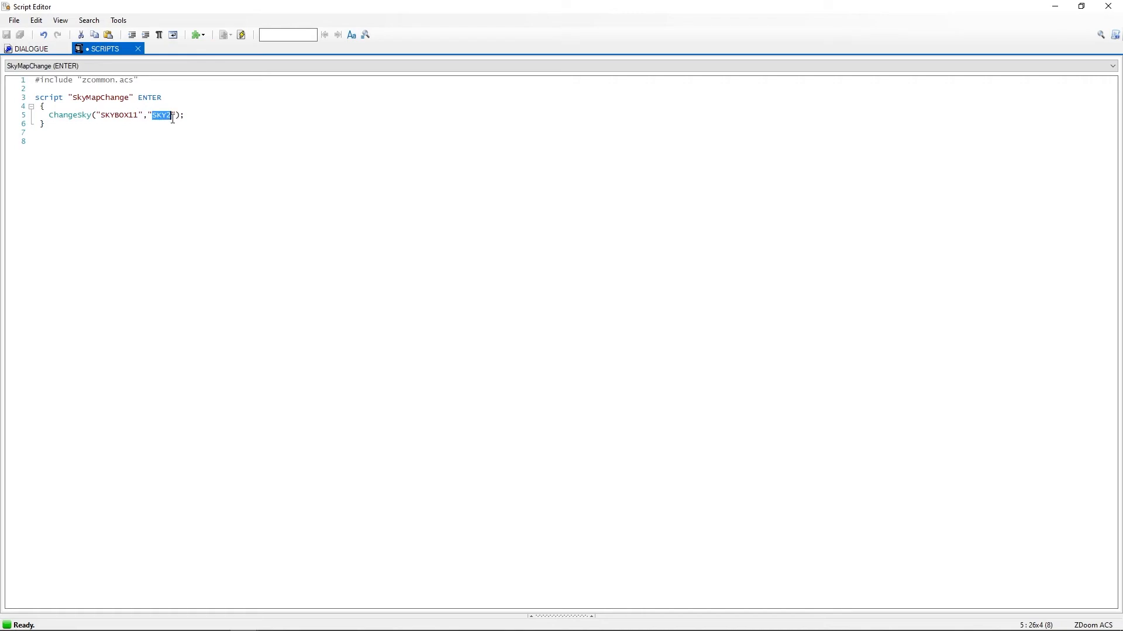
key("ctrl+v")
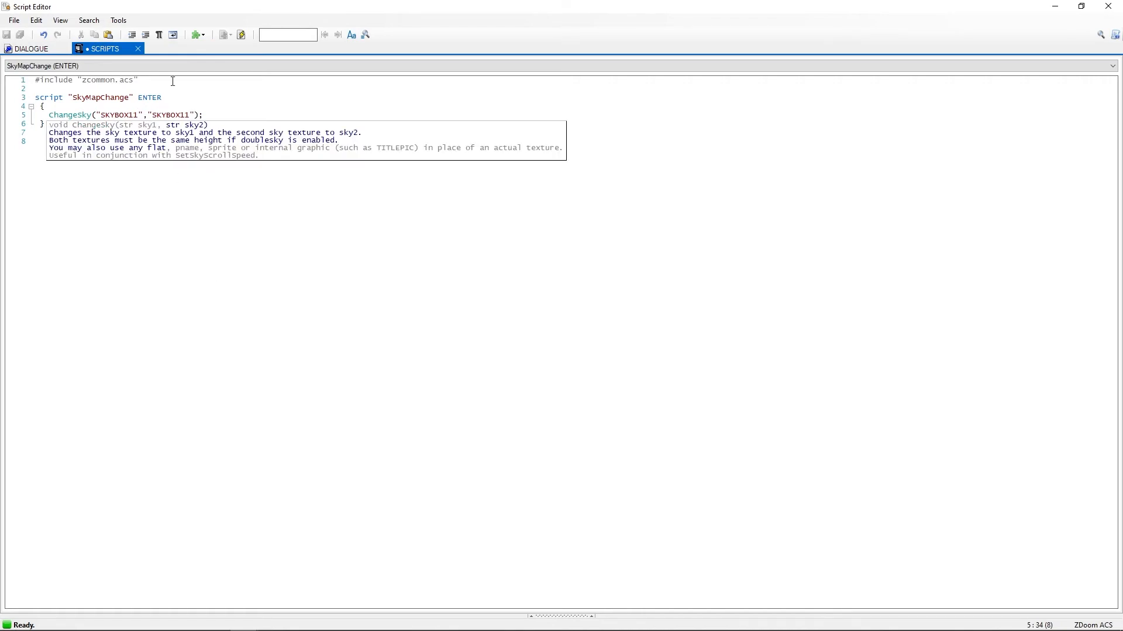
Compile the SkyMapChange script and launch MAP01 in a test run.
left_click(241, 35)
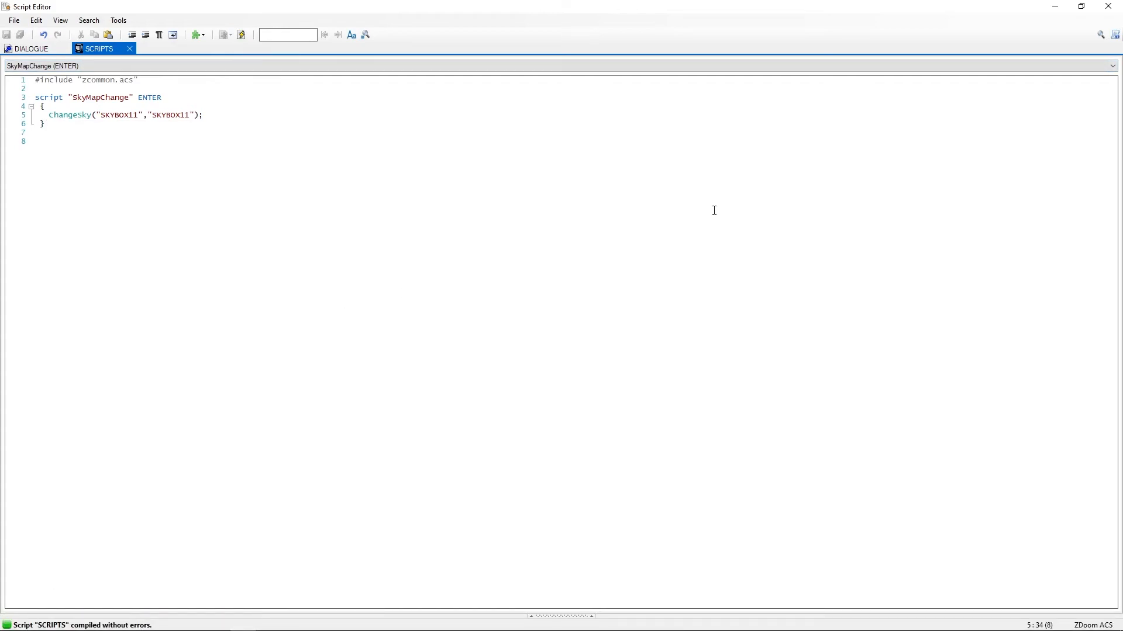
left_click(1108, 6)
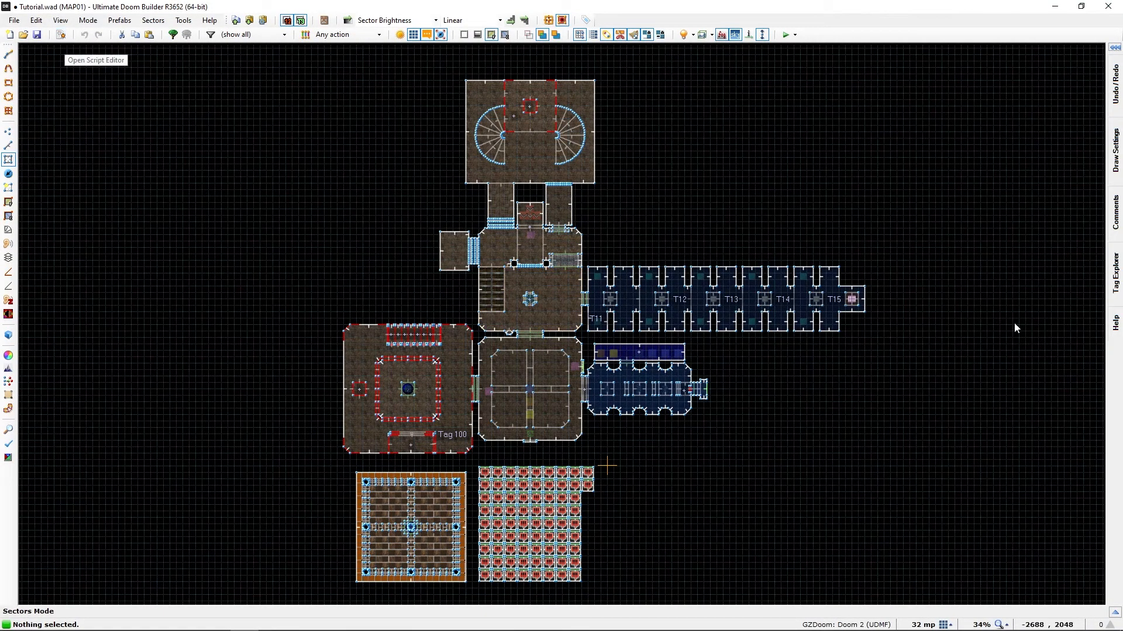
key("Home")
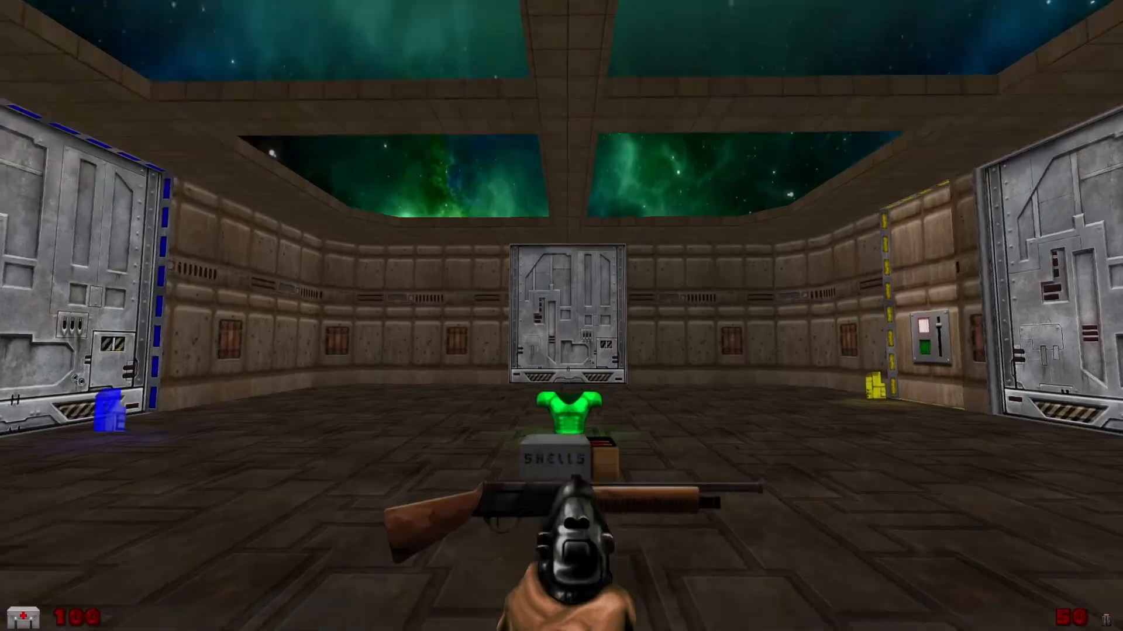
Walk through the starting room and the blue keycard door in-game, examining the new sky through the ceiling openings.
key("w")
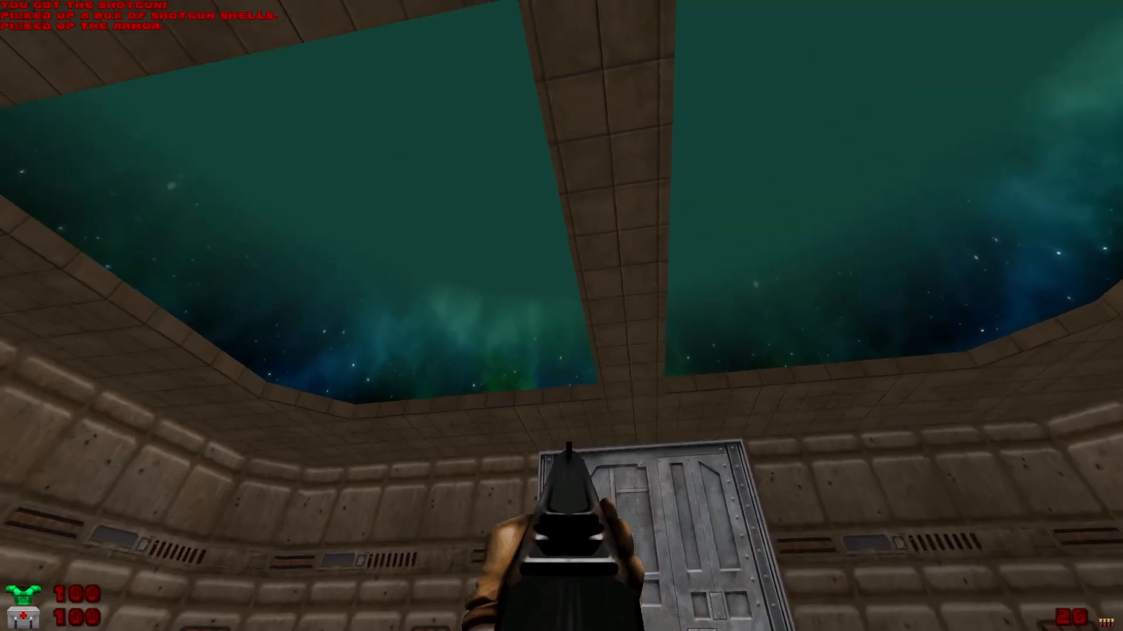
key("w")
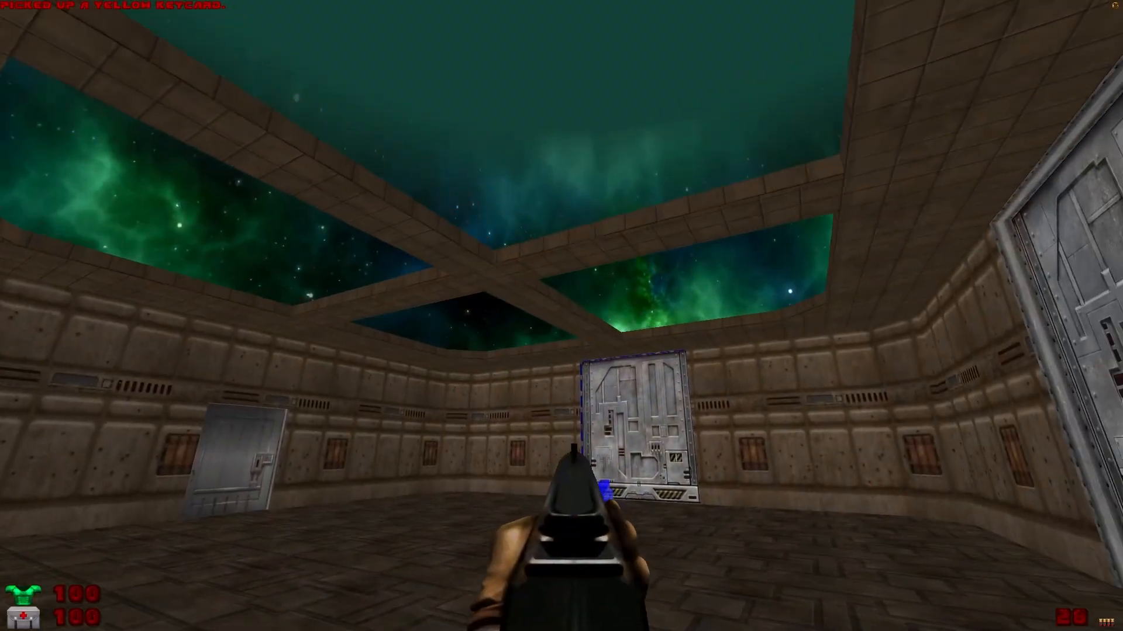
key("w")
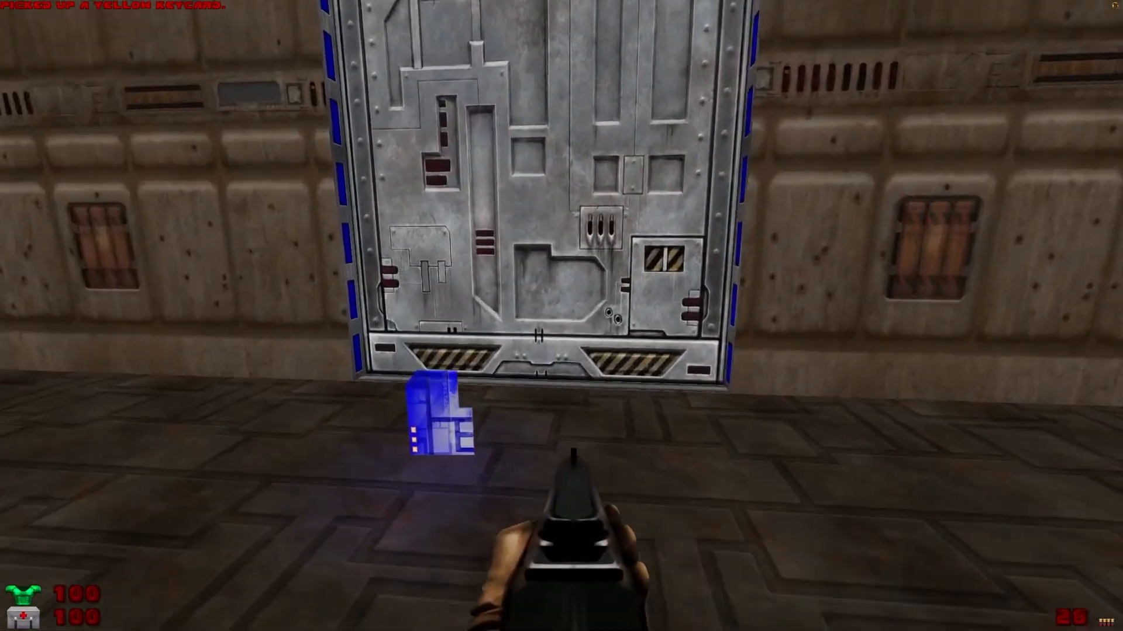
key("space")
key("w")
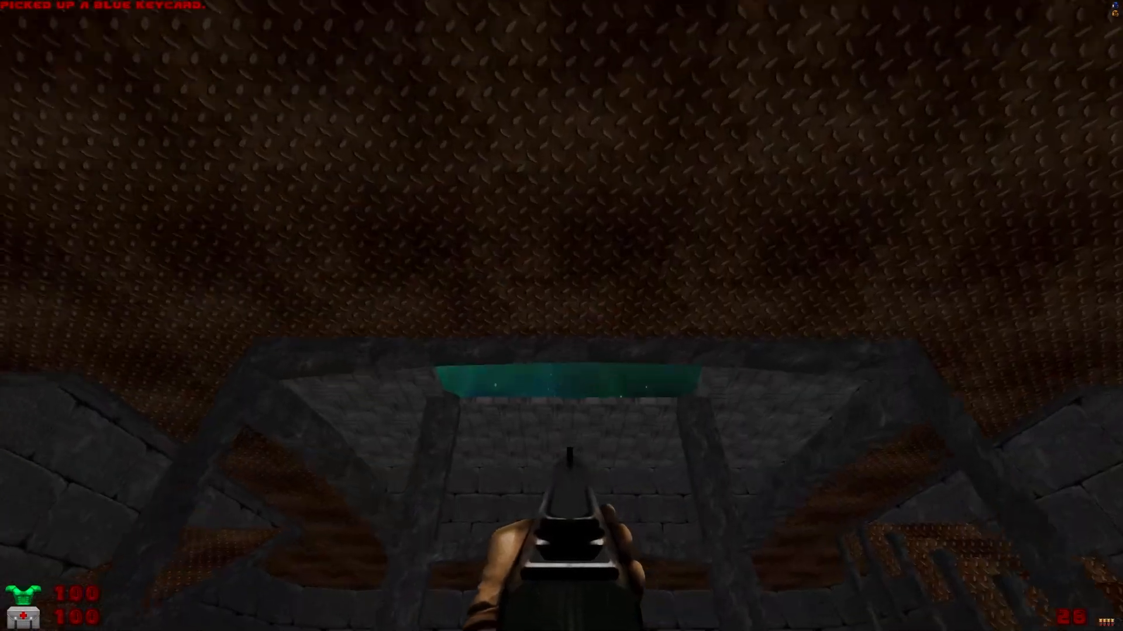
key("w")
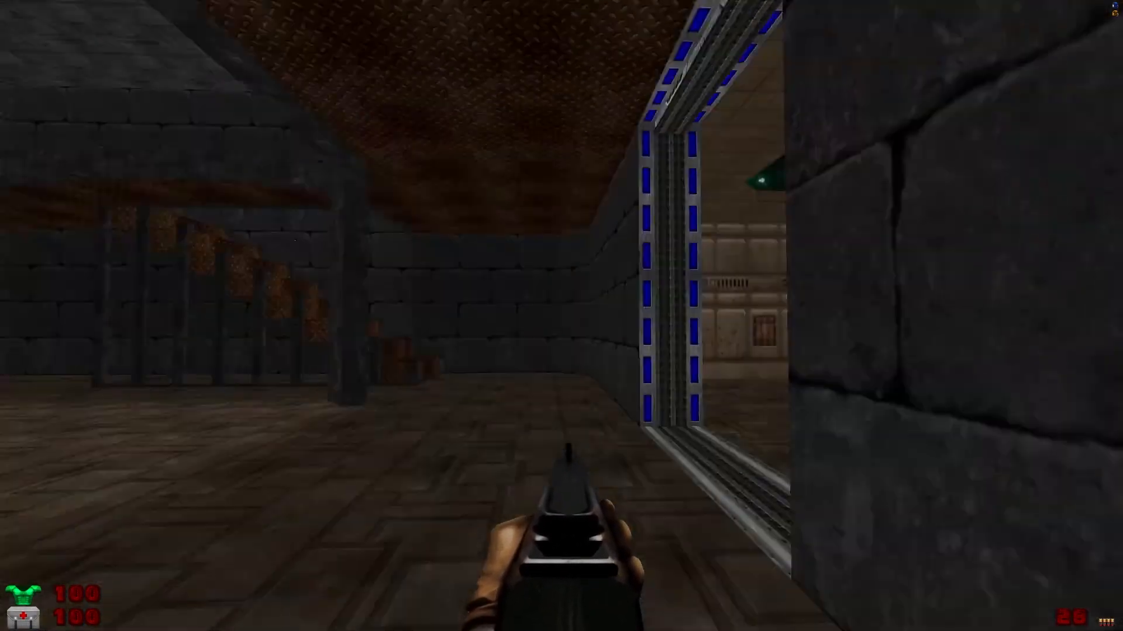
key("w")
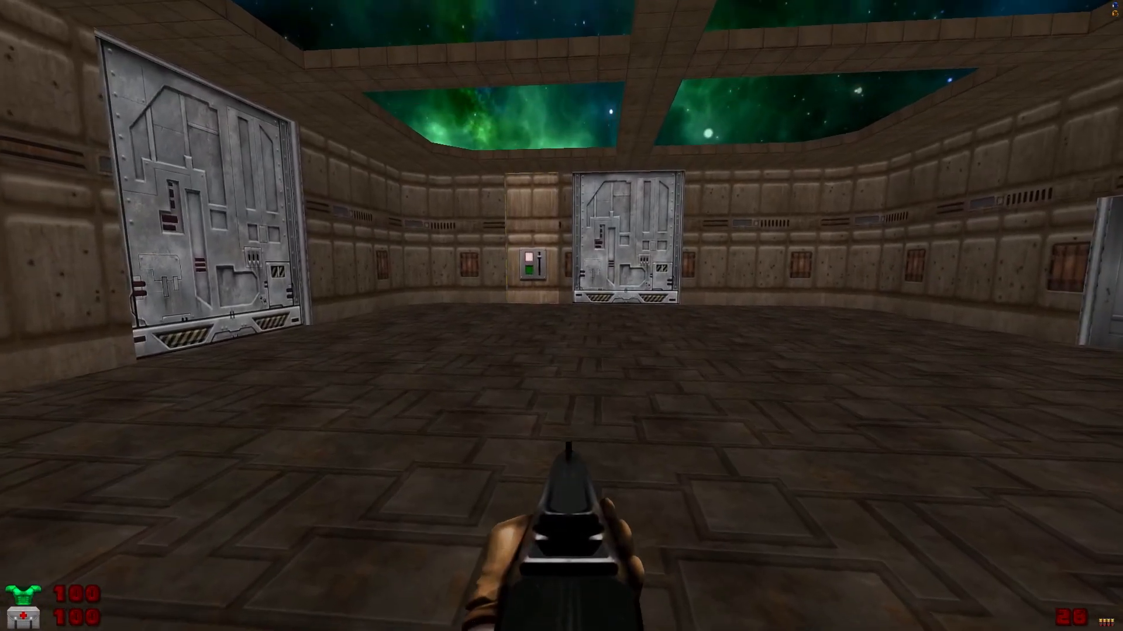
Enter the blue teleporter and inspect the skybox from several angles through the vaulted room's barred windows.
key("w")
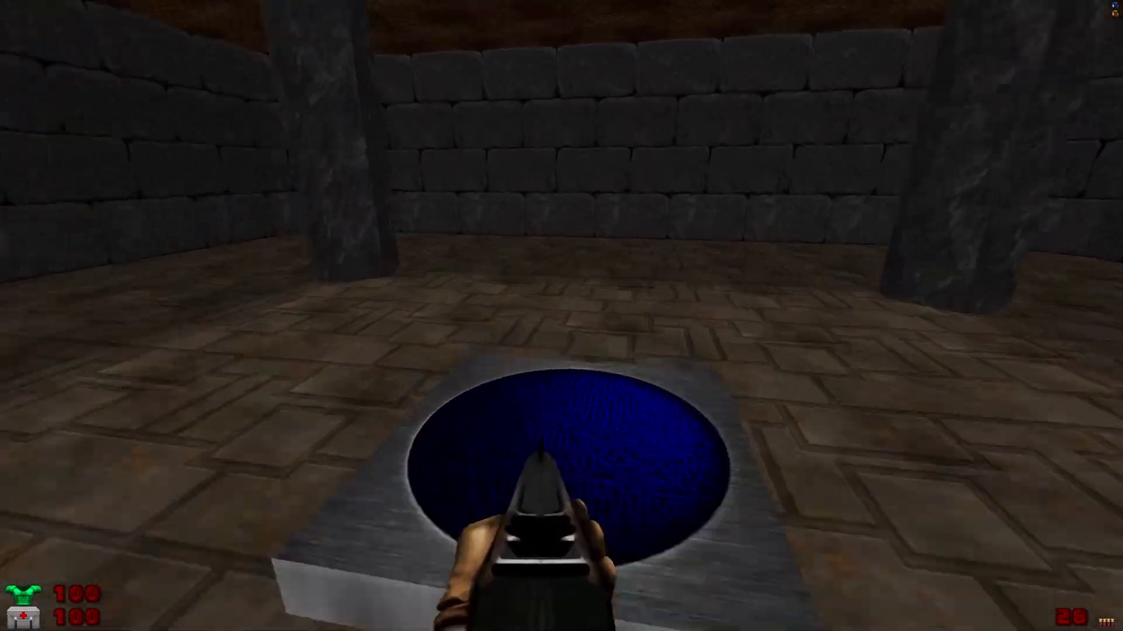
key("d")
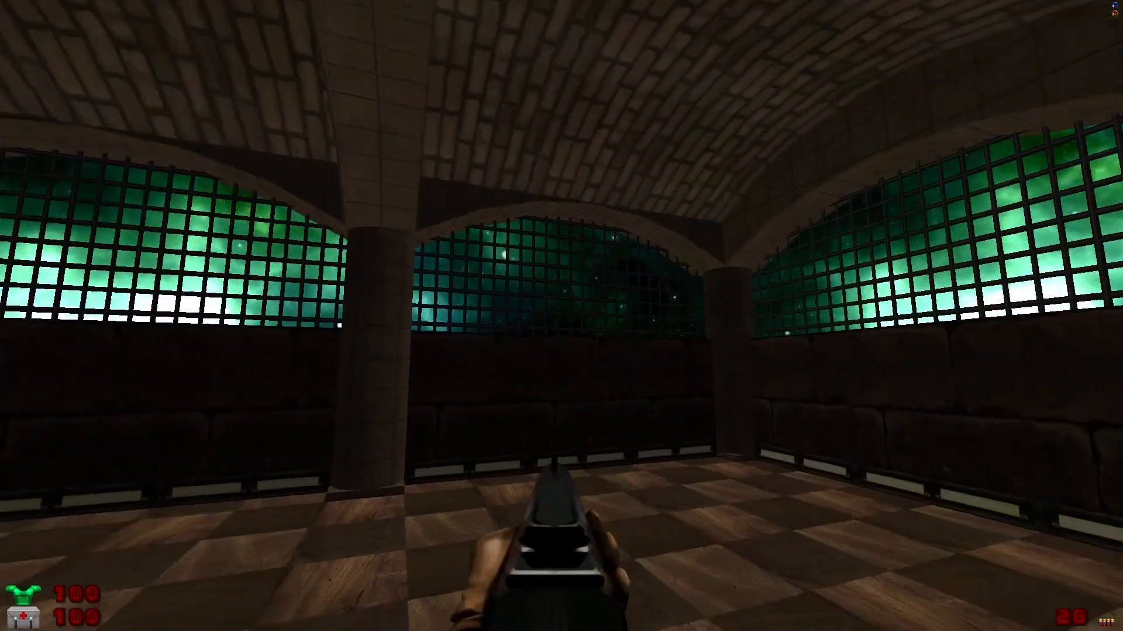
key("d")
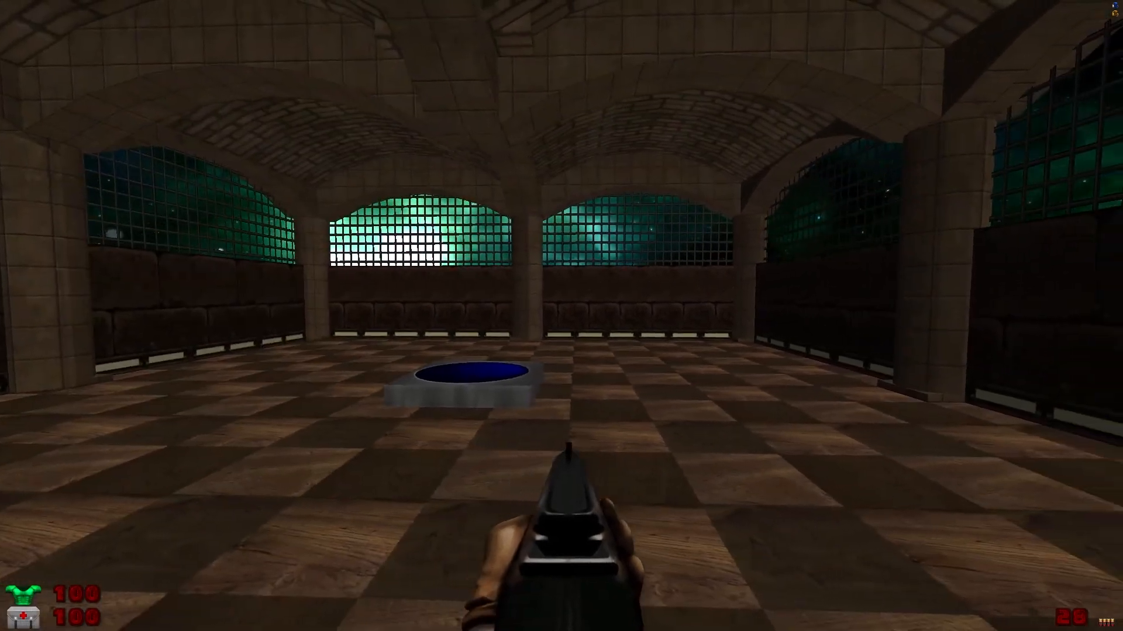
key("w")
key("d")
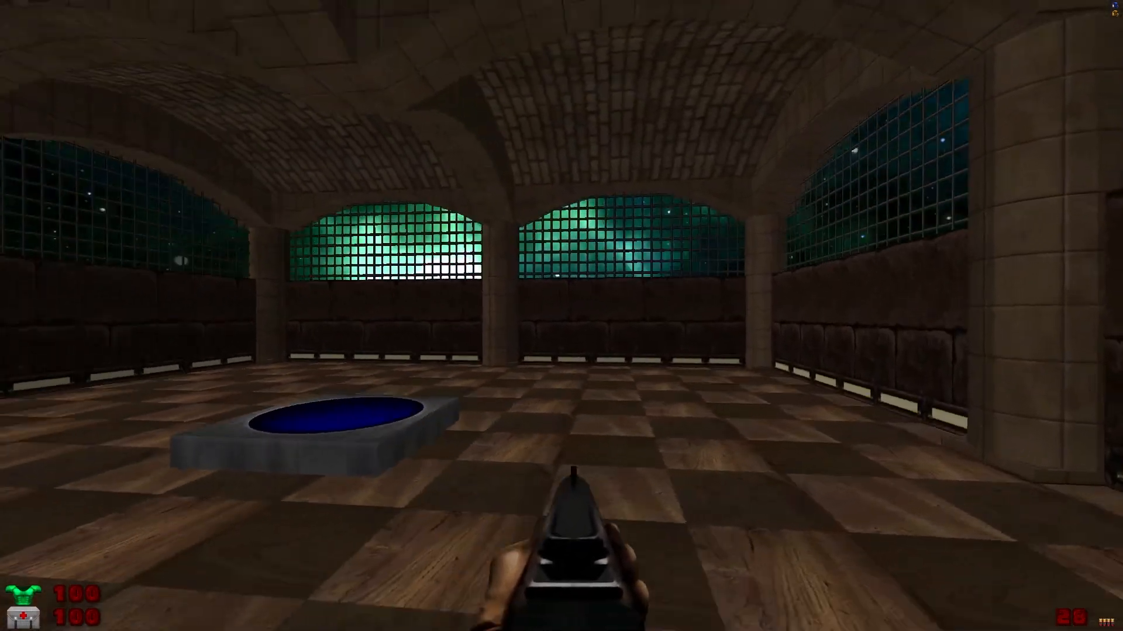
key("w")
key("w")
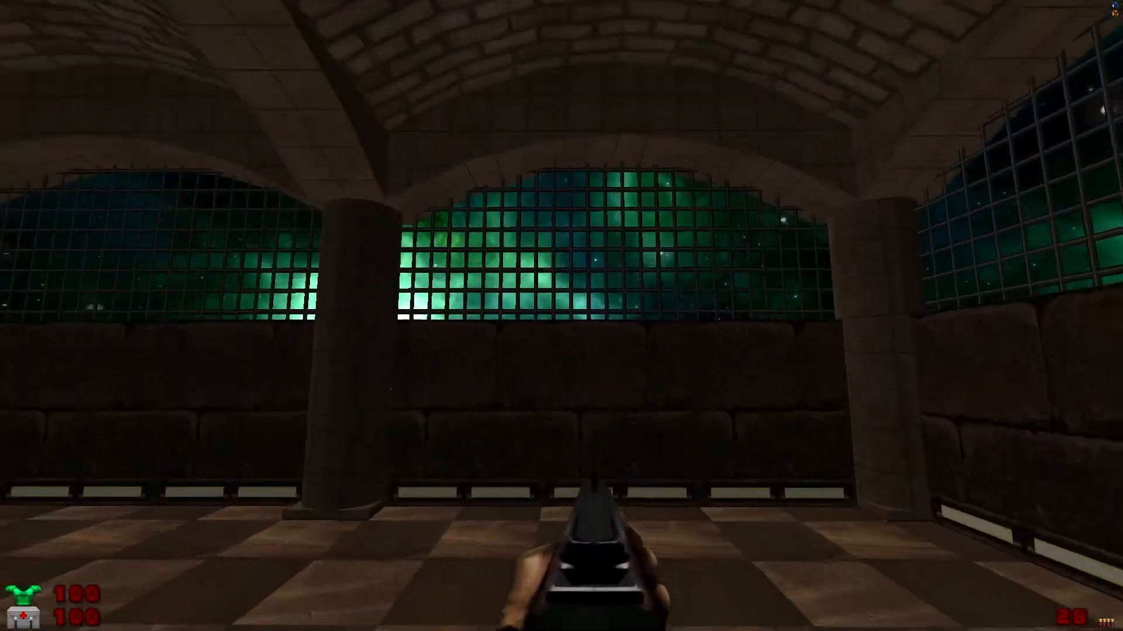
key("a")
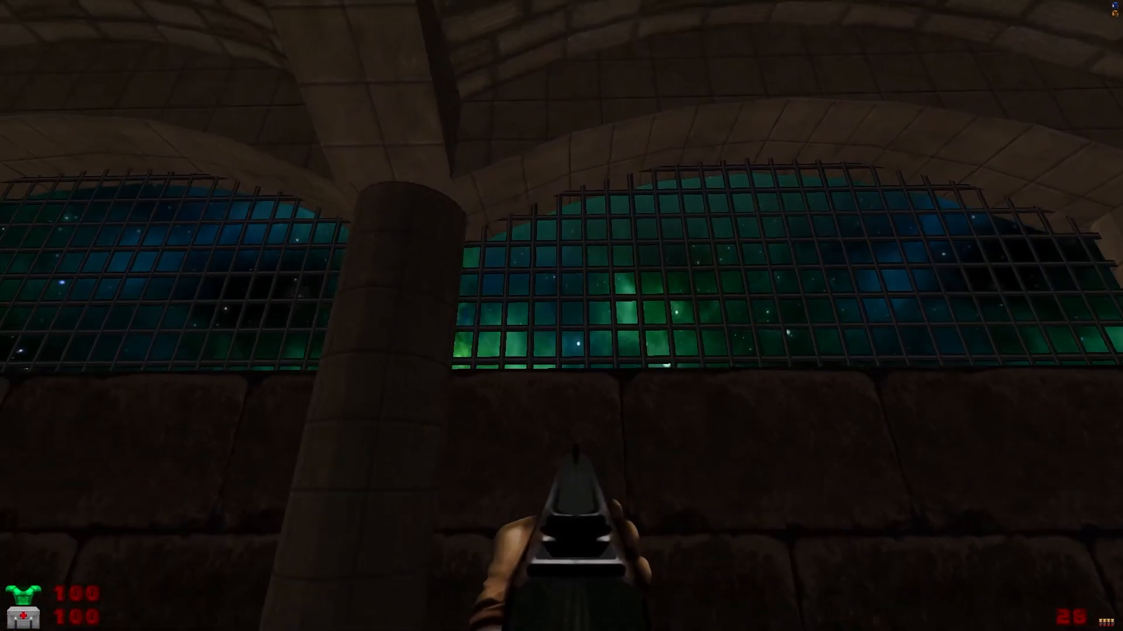
key("s")
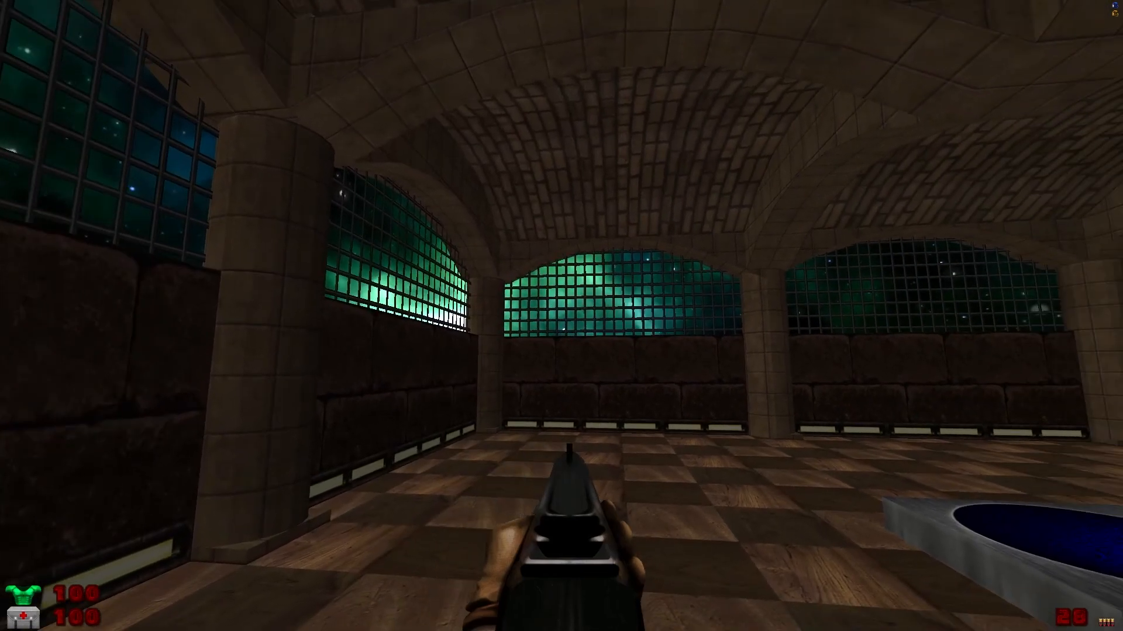
key("a")
key("a")
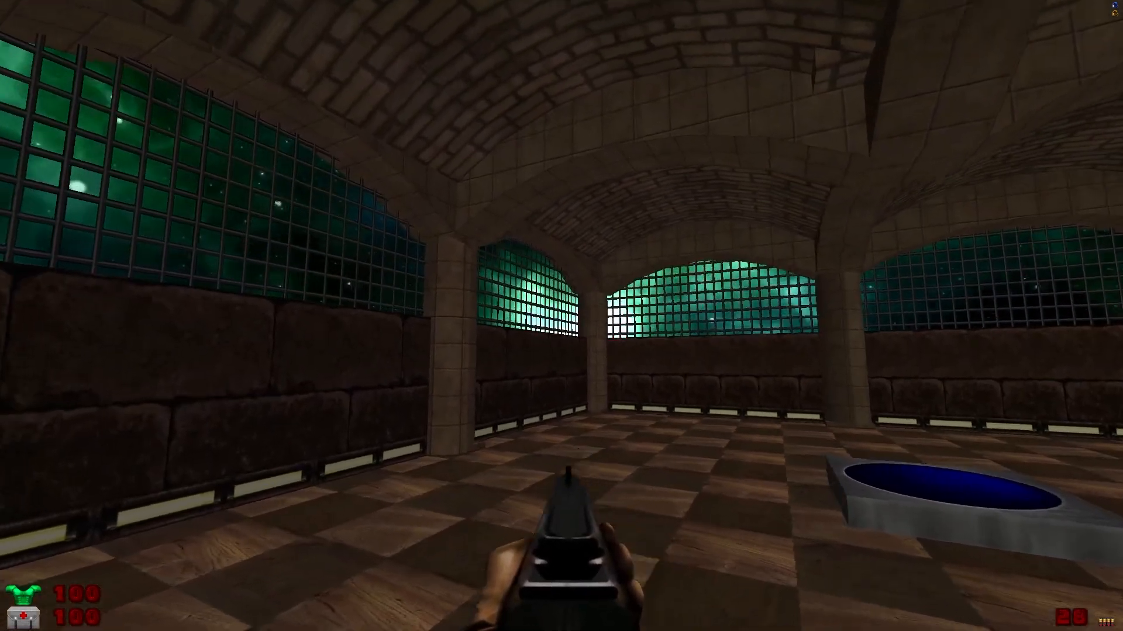